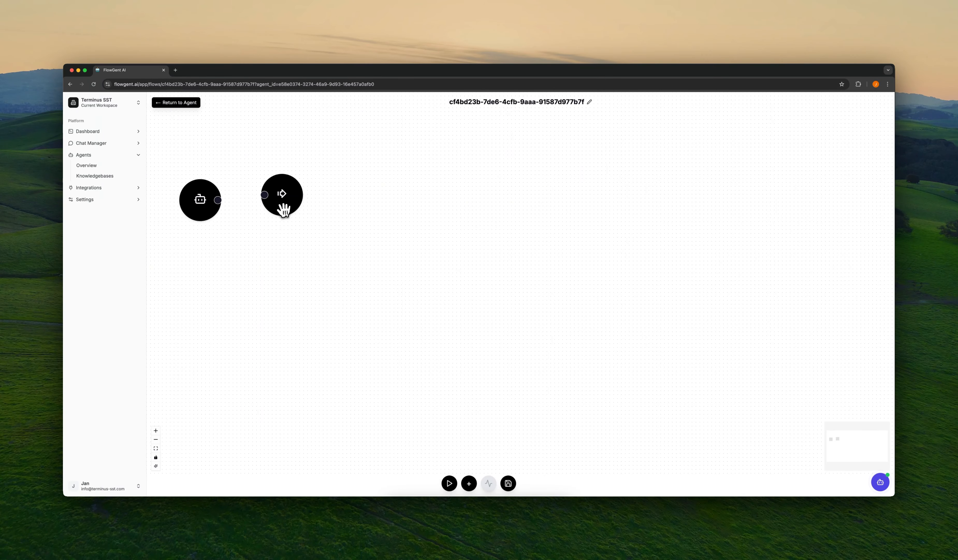
# Step: Move the agent node to the canvas middle with the output node beside it, collapsing the sidebar
pyautogui.moveTo(284, 207); pyautogui.dragTo(578, 228)
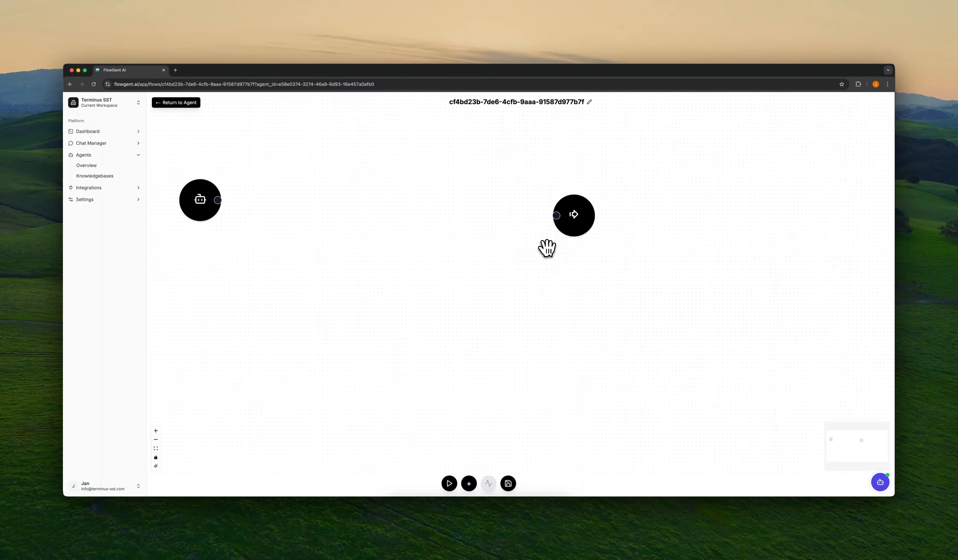
pyautogui.moveTo(215, 194); pyautogui.dragTo(418, 221)
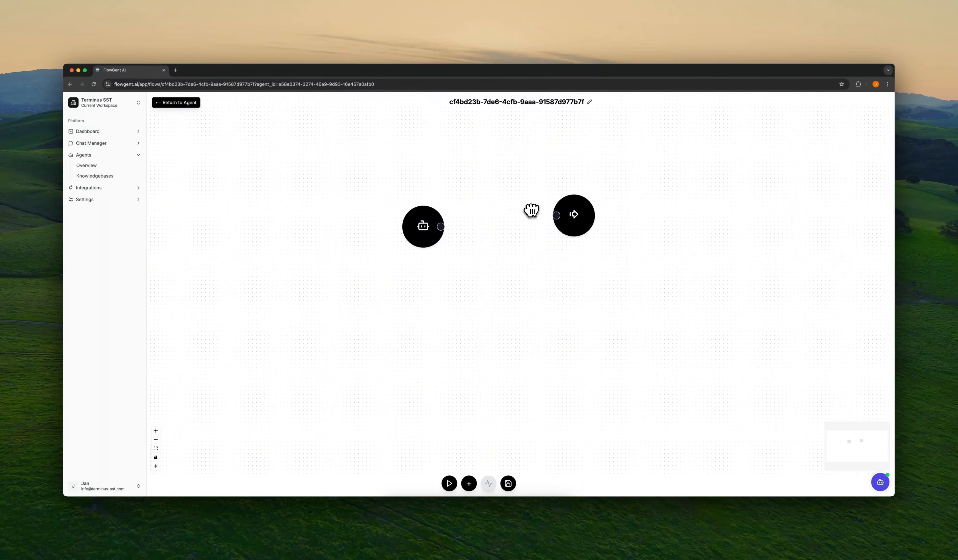
pyautogui.click(147, 248)
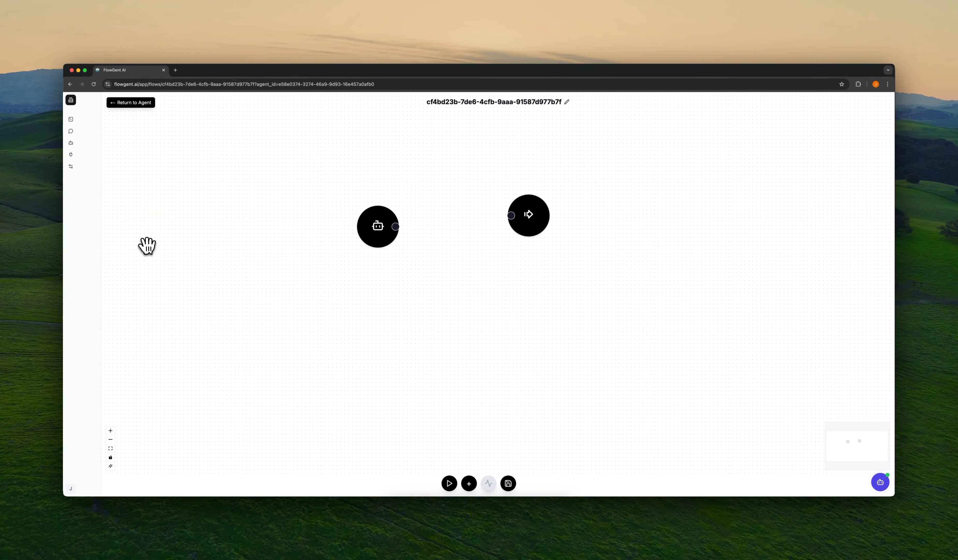
pyautogui.moveTo(507, 214)
pyautogui.mouseDown()
pyautogui.moveTo(568, 216)
pyautogui.moveTo(484, 218)
pyautogui.moveTo(498, 232)
pyautogui.mouseUp()
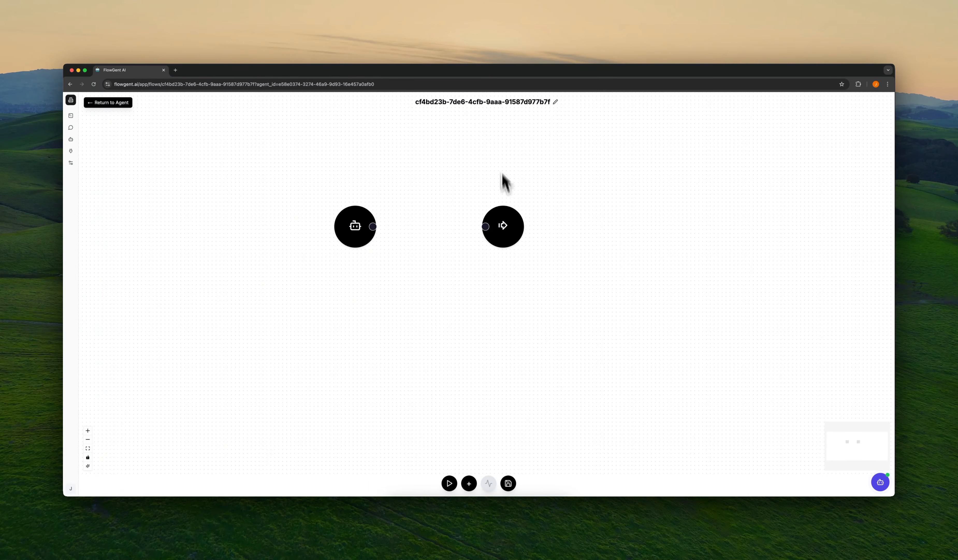
# Step: Rename the tool notify-a-human, describe it as notifying a human when you don't know the answer, and save
pyautogui.click(499, 101)
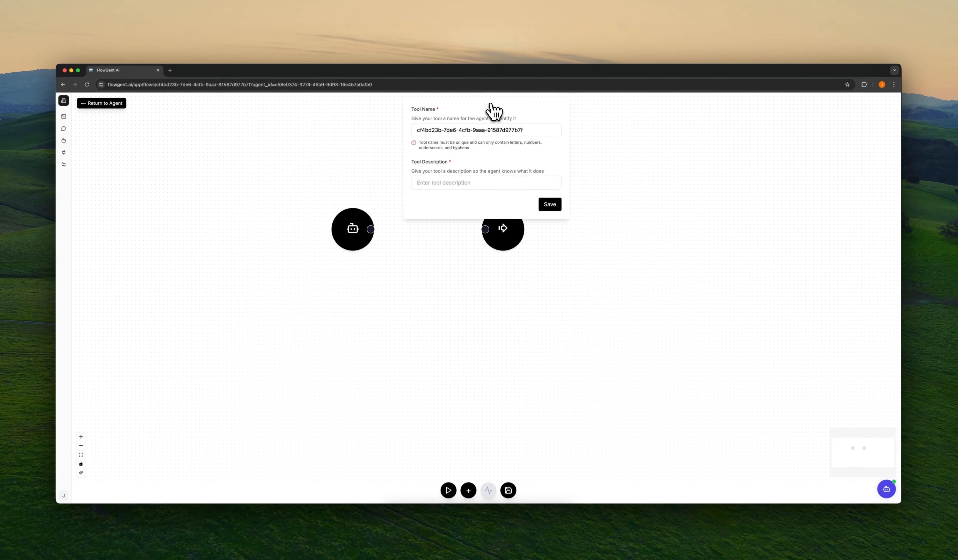
pyautogui.click(476, 128)
pyautogui.press('super+a')
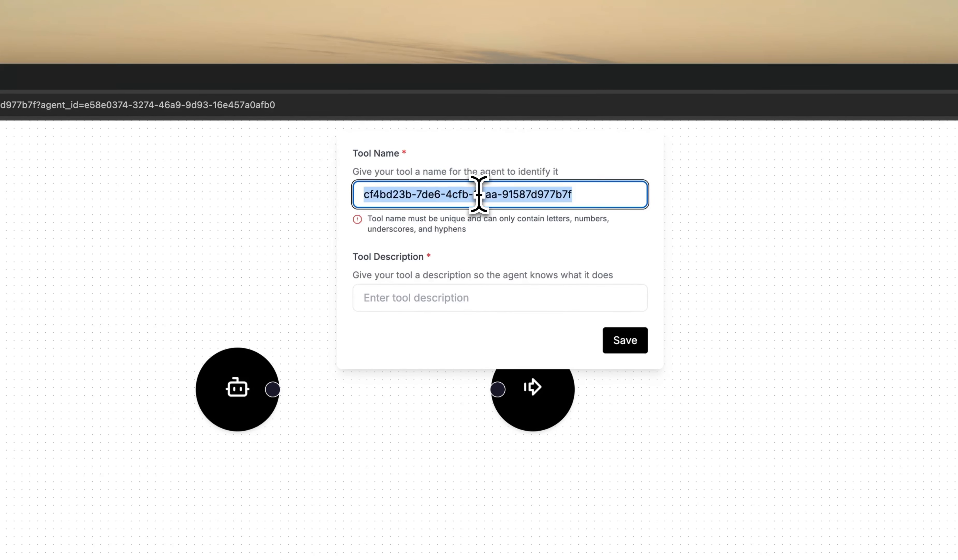
pyautogui.press('BackSpace')
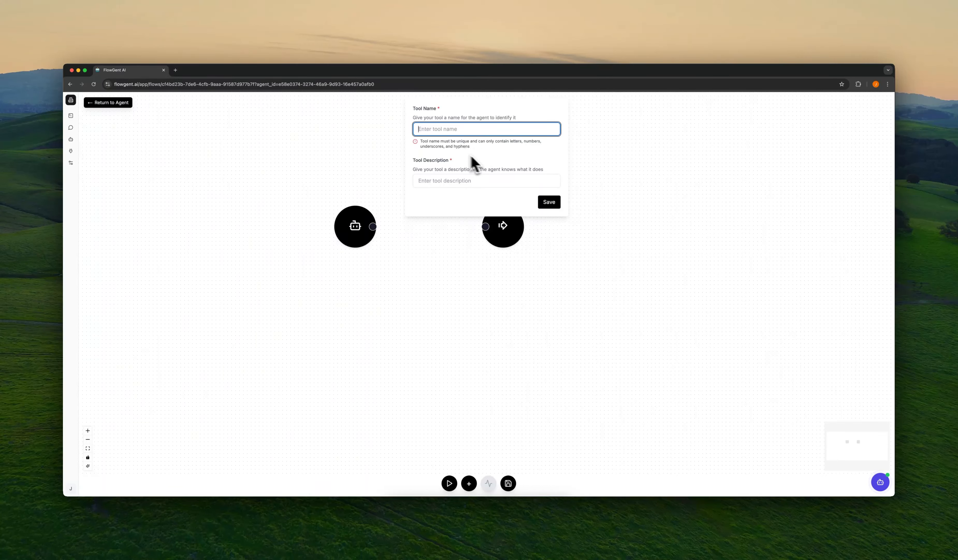
pyautogui.write('notify-a-human')
pyautogui.click(479, 179)
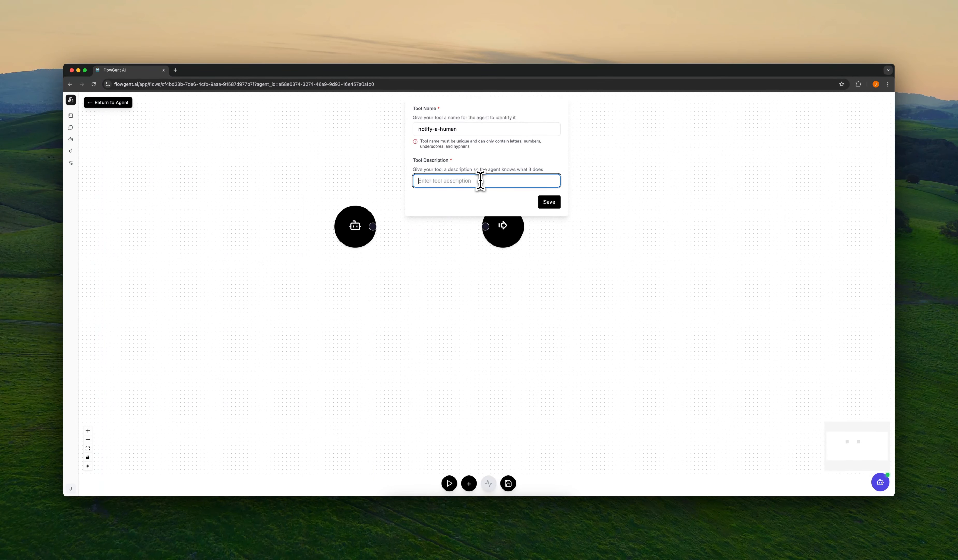
pyautogui.write('This tool is')
pyautogui.write(' used to notif')
pyautogui.write('y a human when yo')
pyautogui.write("u don't know the answer")
pyautogui.click(553, 205)
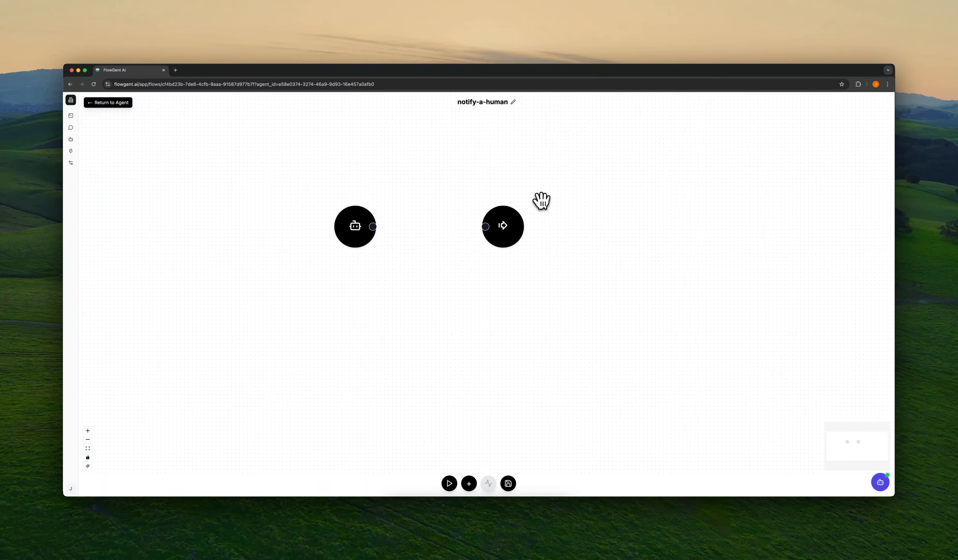
# Step: Nudge the output node into position and start adding a new step, browsing the integrations list
pyautogui.moveTo(513, 237); pyautogui.dragTo(535, 222)
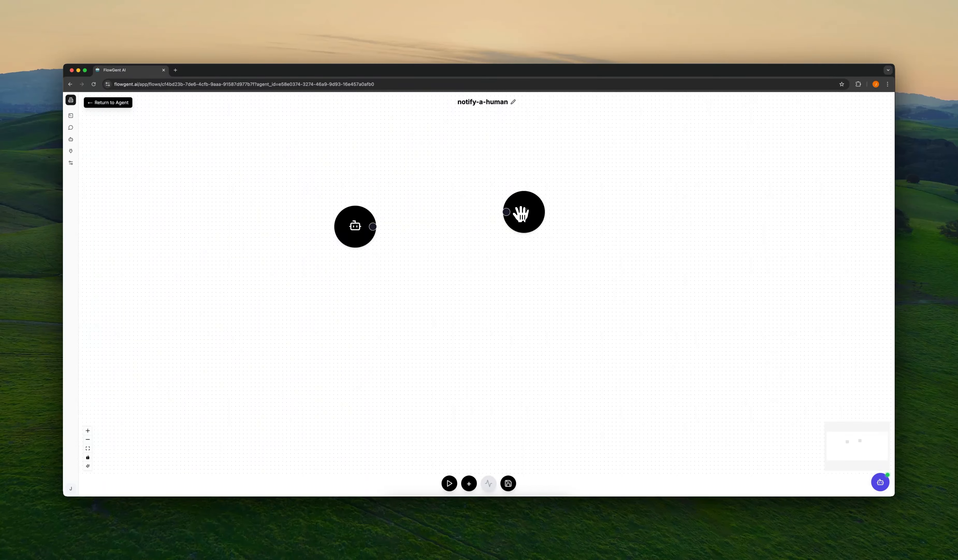
pyautogui.moveTo(522, 214); pyautogui.dragTo(544, 224)
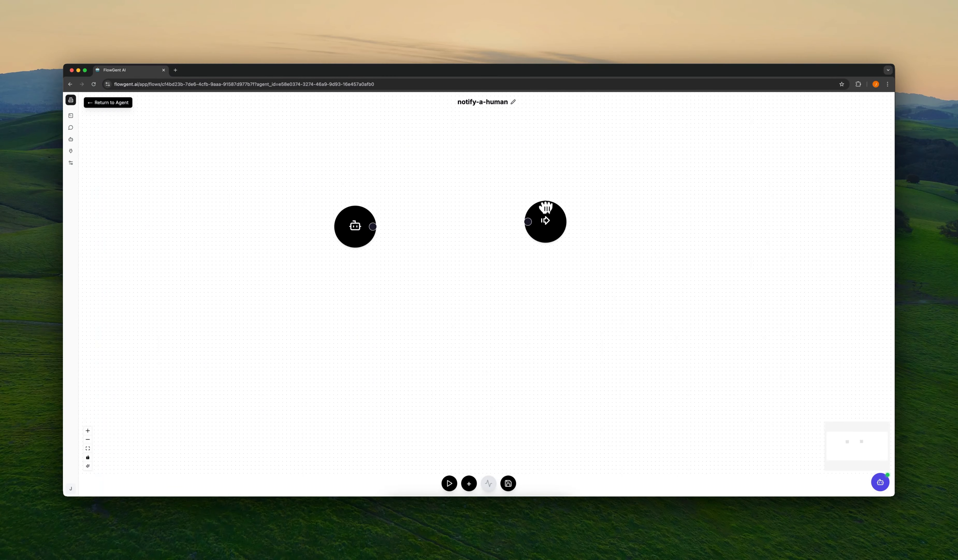
pyautogui.click(469, 483)
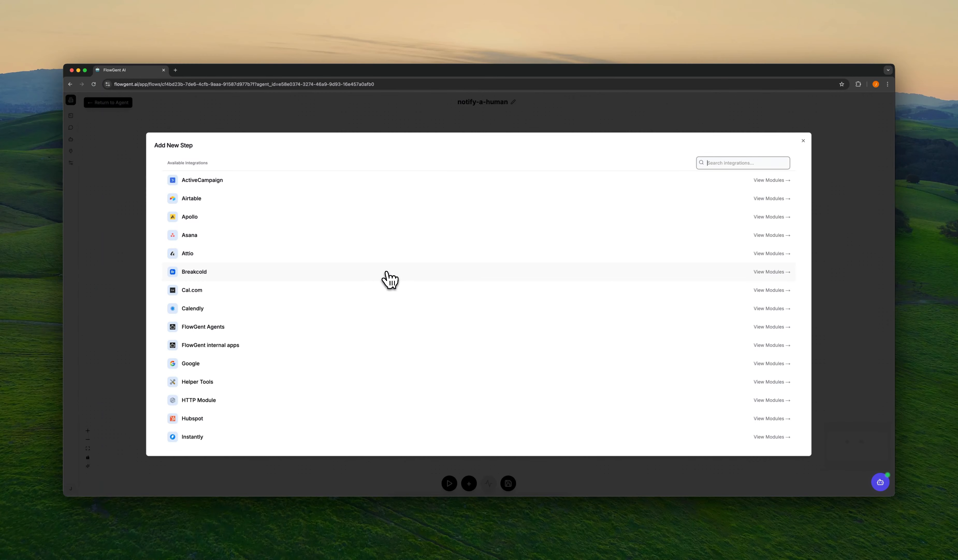
pyautogui.scroll(-10, 390, 277)
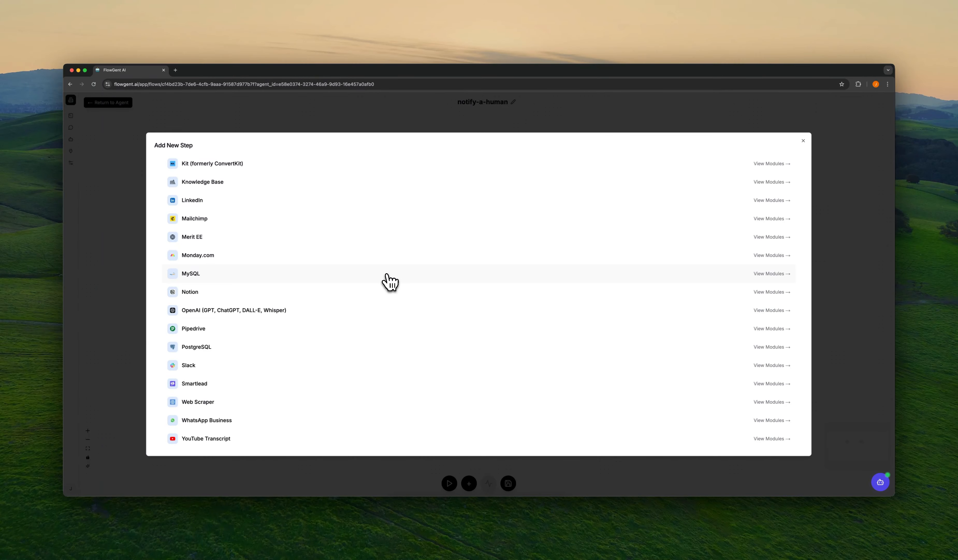
pyautogui.scroll(10, 390, 281)
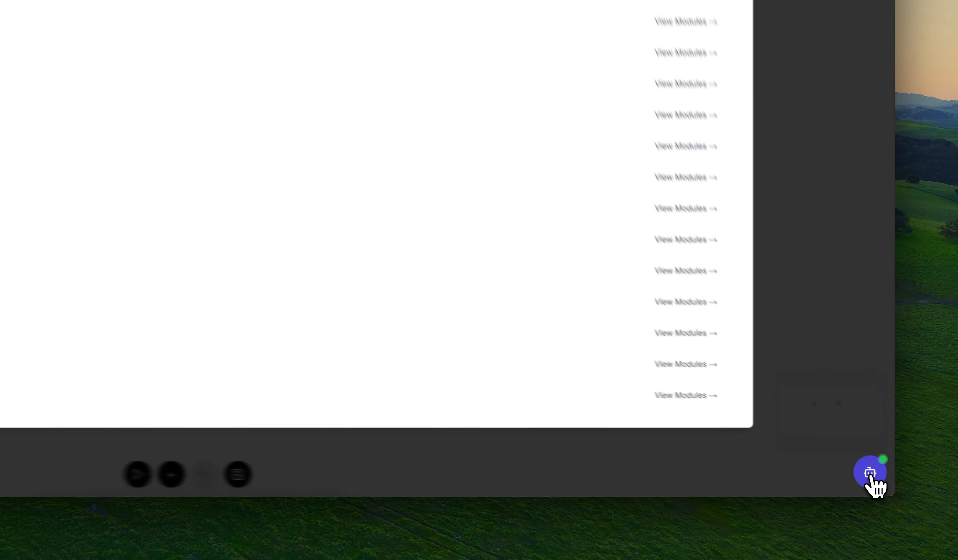
# Step: Check the built-in help assistant, then show the Helper Tools modules
pyautogui.click(880, 485)
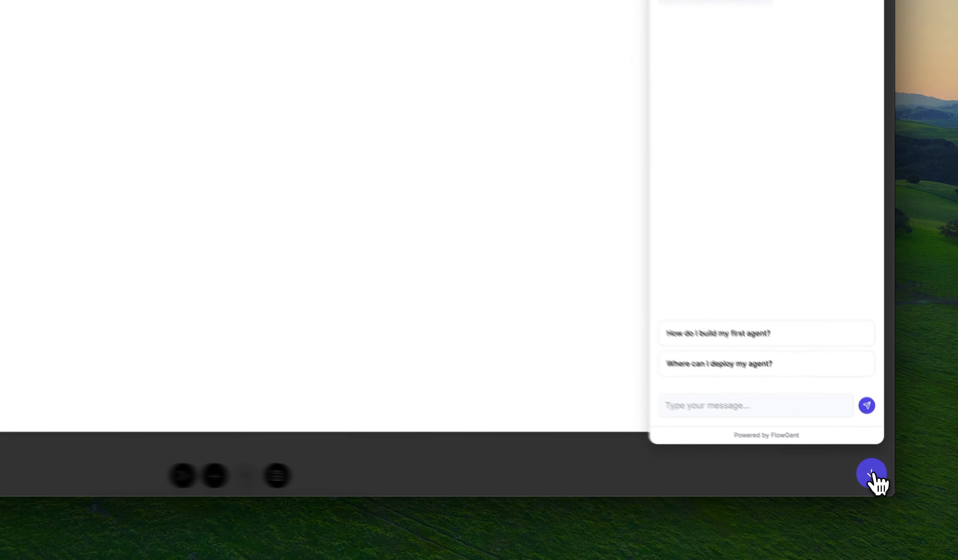
pyautogui.click(881, 482)
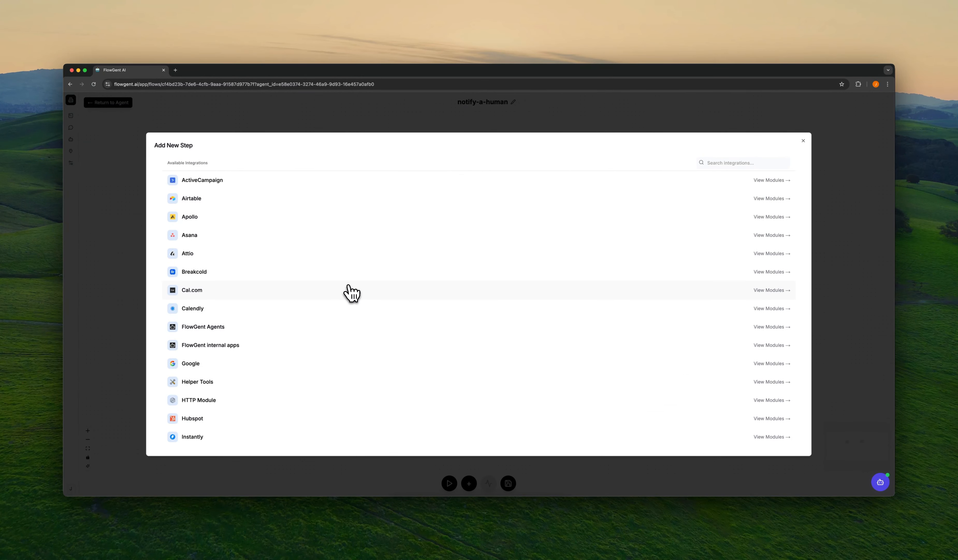
pyautogui.scroll(-1, 352, 294)
pyautogui.scroll(1, 344, 293)
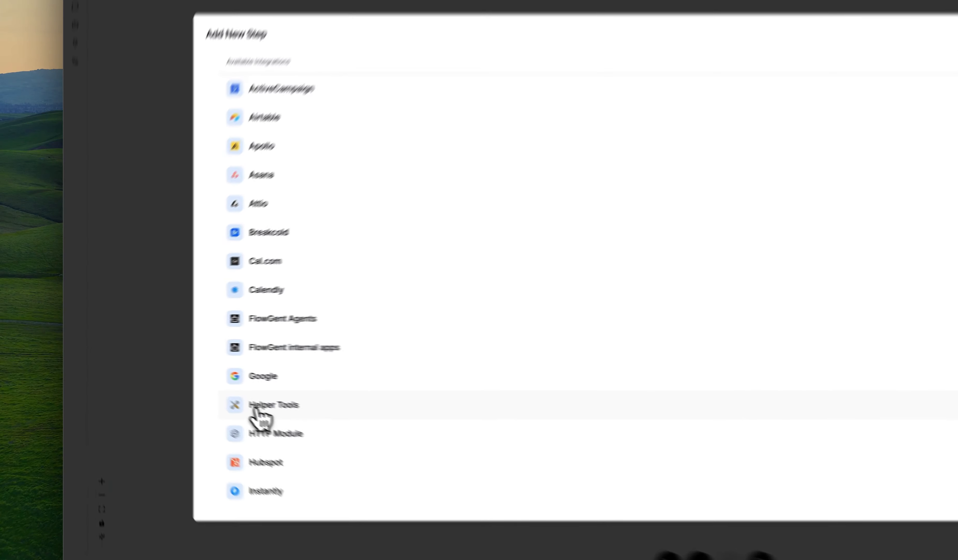
pyautogui.click(188, 382)
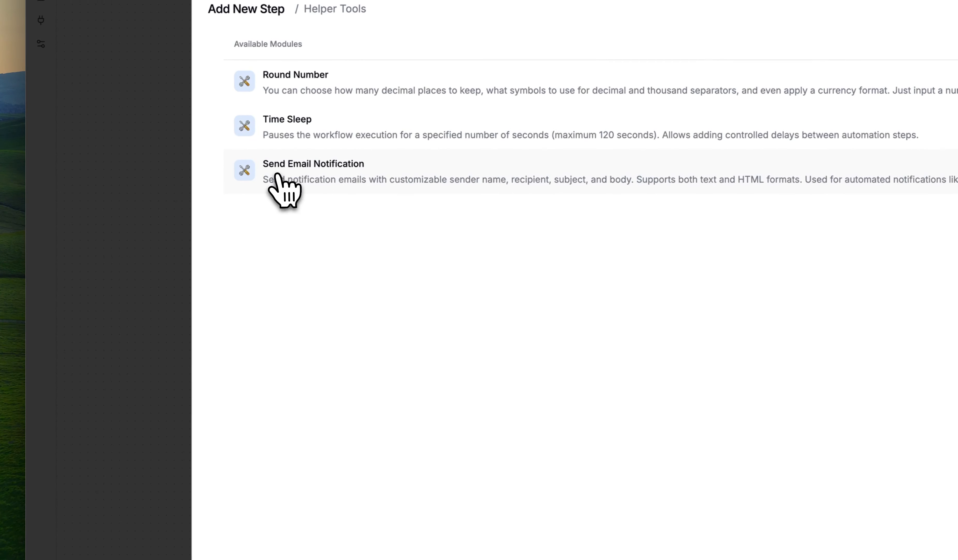
# Step: Add a Send Email Notification node and connect it from the agent node to the output node
pyautogui.click(355, 184)
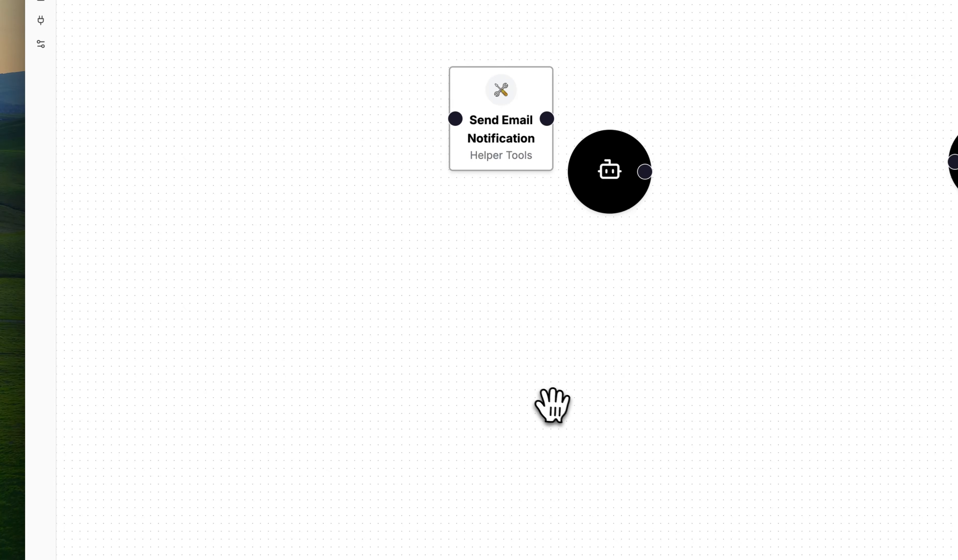
pyautogui.moveTo(511, 157); pyautogui.dragTo(795, 269)
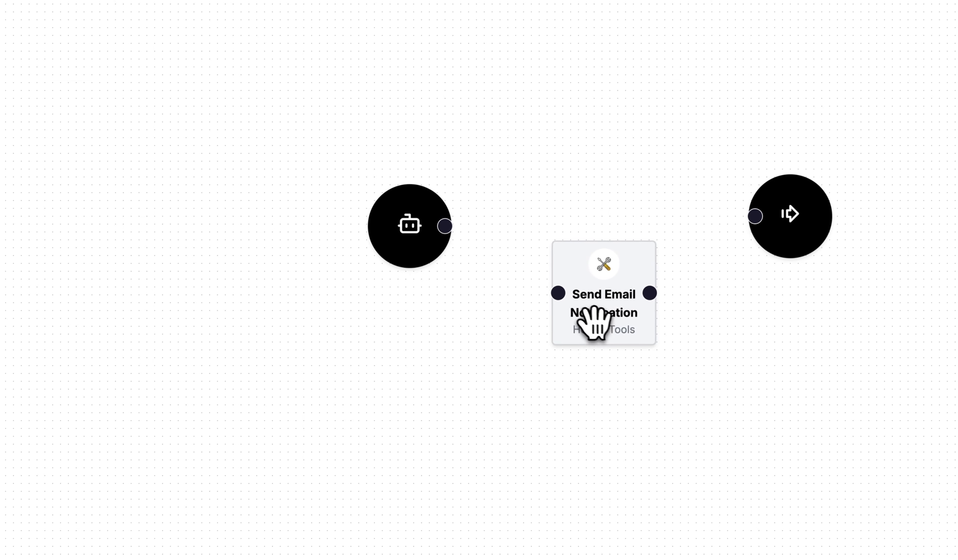
pyautogui.moveTo(412, 227); pyautogui.dragTo(353, 246)
pyautogui.moveTo(610, 319); pyautogui.dragTo(555, 275)
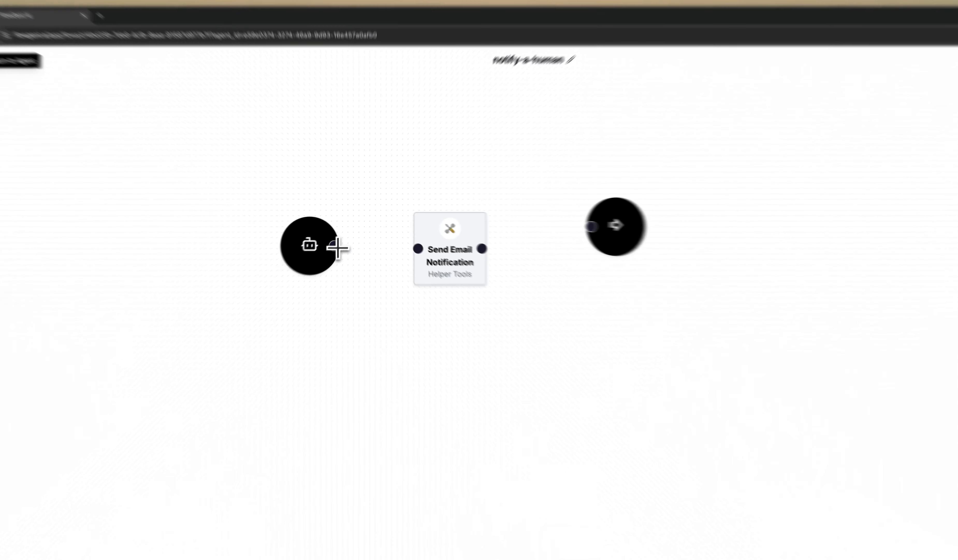
pyautogui.moveTo(343, 235); pyautogui.dragTo(439, 264)
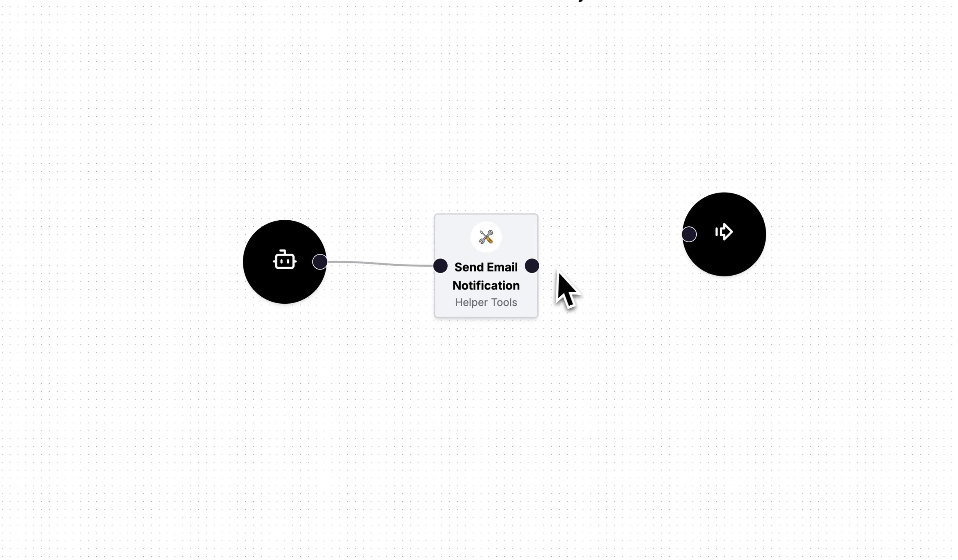
pyautogui.moveTo(535, 266); pyautogui.dragTo(688, 234)
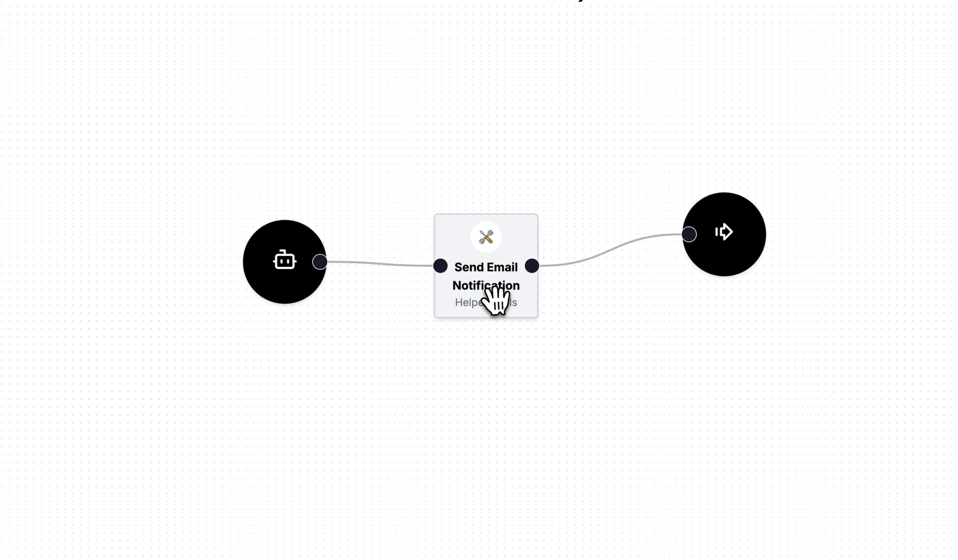
pyautogui.moveTo(492, 296); pyautogui.dragTo(491, 289)
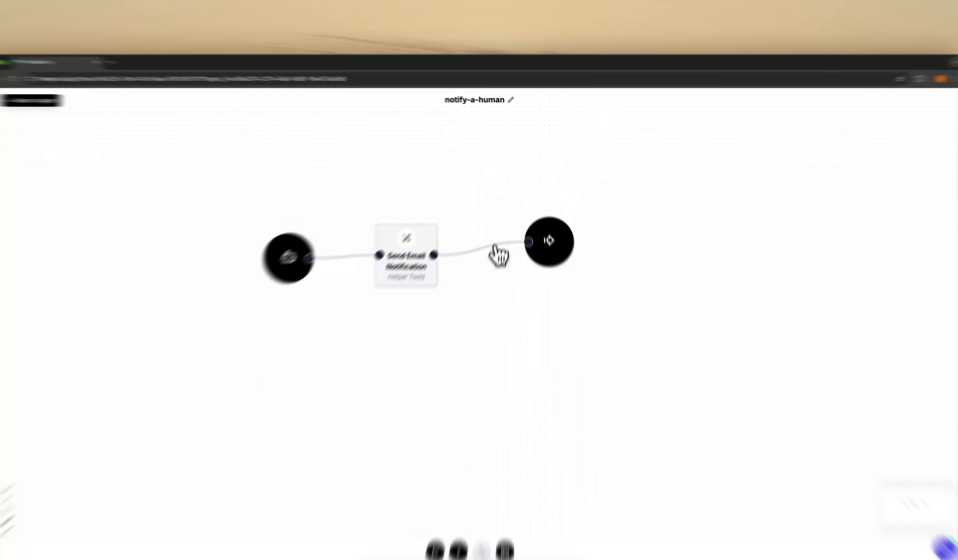
# Step: Replace the email-to-output link with a Slack Send Message in Channel step wired to the output node
pyautogui.click(497, 225)
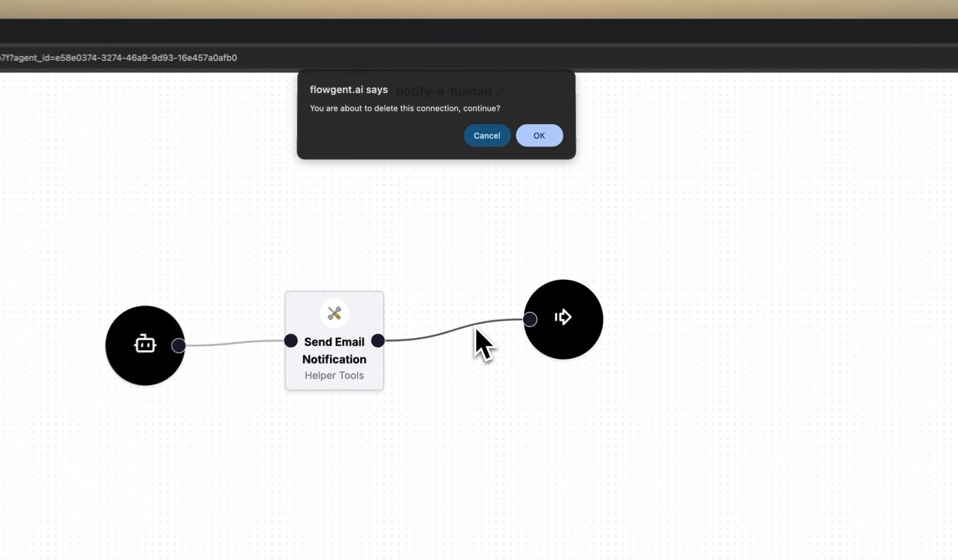
pyautogui.click(540, 140)
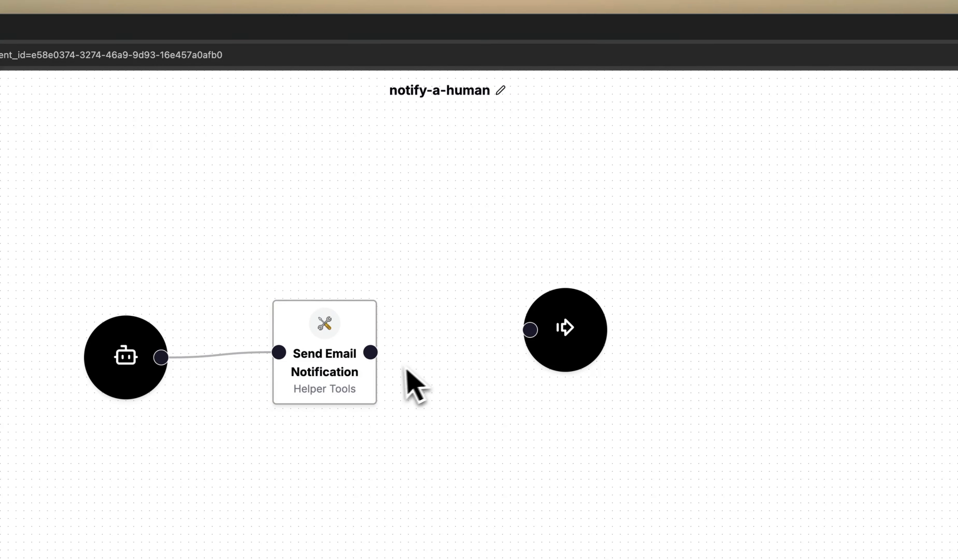
pyautogui.click(547, 475)
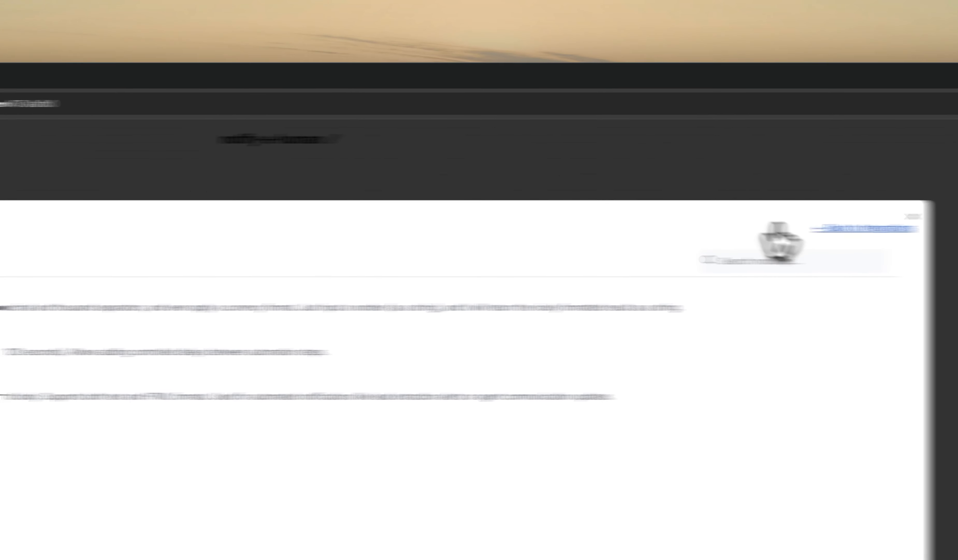
pyautogui.click(797, 261)
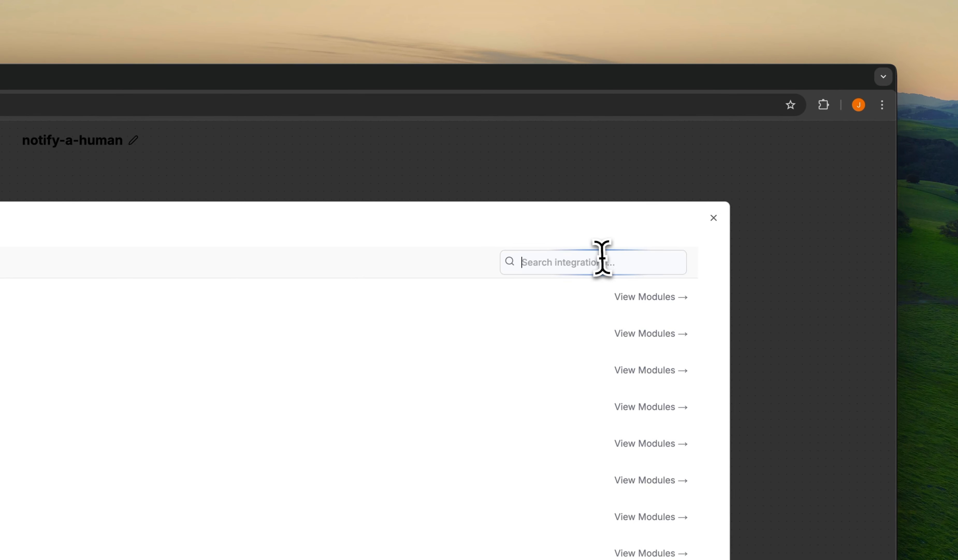
pyautogui.write('slack')
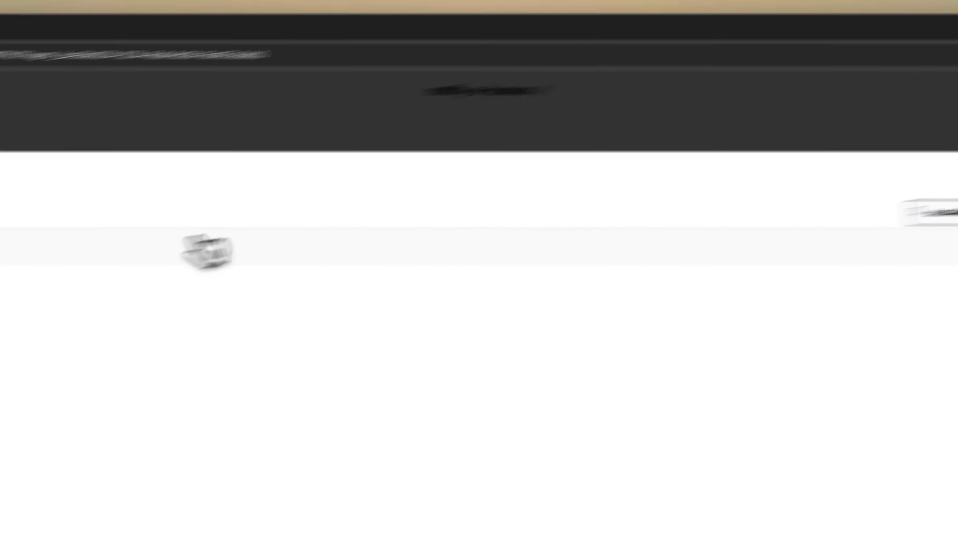
pyautogui.click(203, 246)
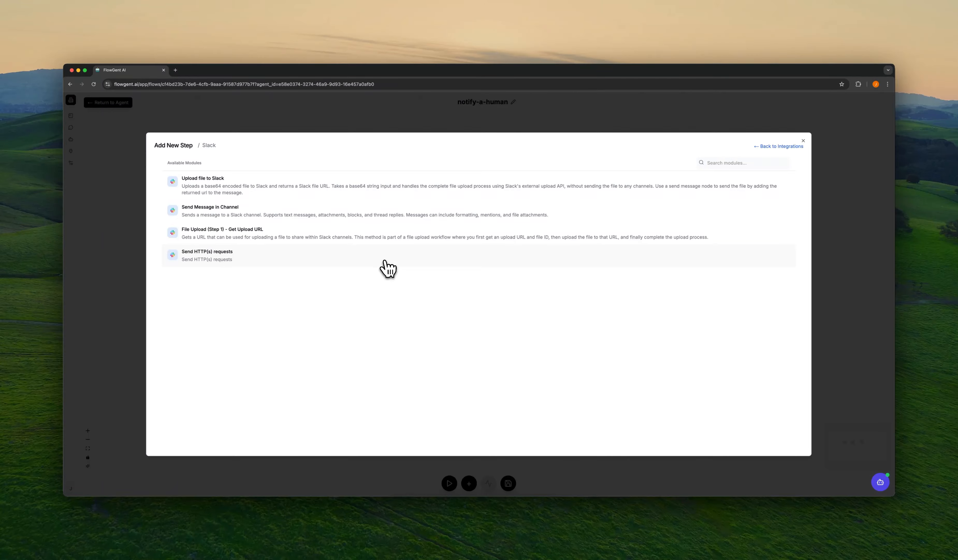
pyautogui.click(340, 215)
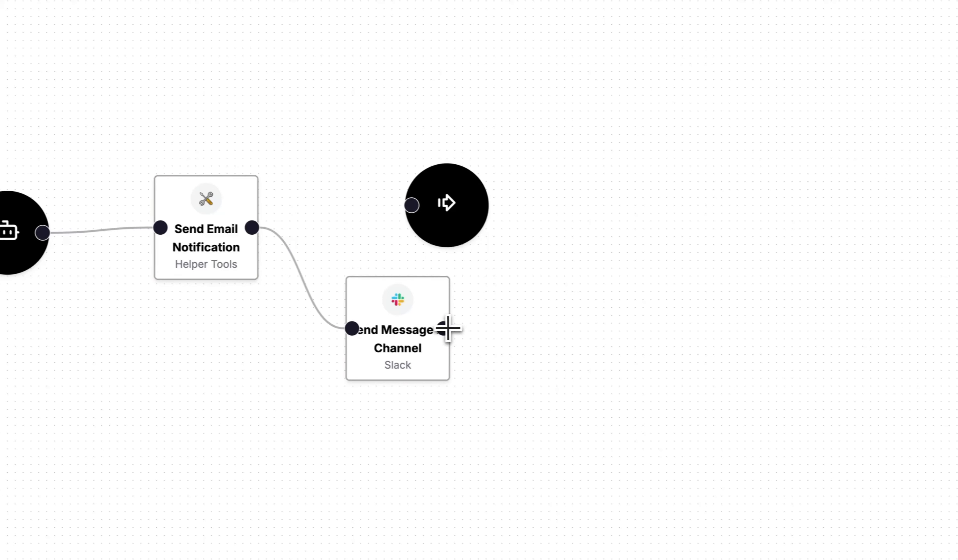
pyautogui.moveTo(445, 327); pyautogui.dragTo(639, 267)
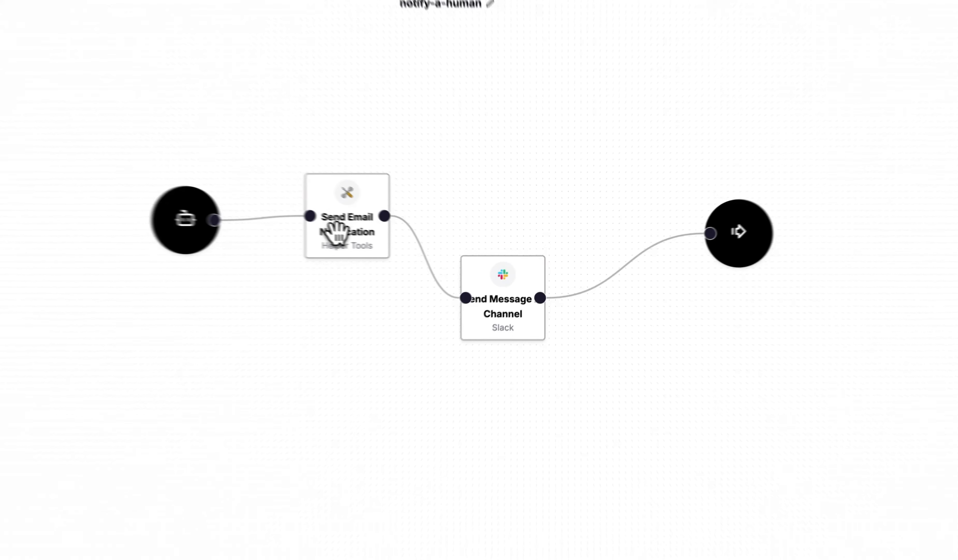
# Step: In the email step settings, clear the typed sender name and set Sender Name to {{ AGENT INPUT 1 }}
pyautogui.click(417, 240)
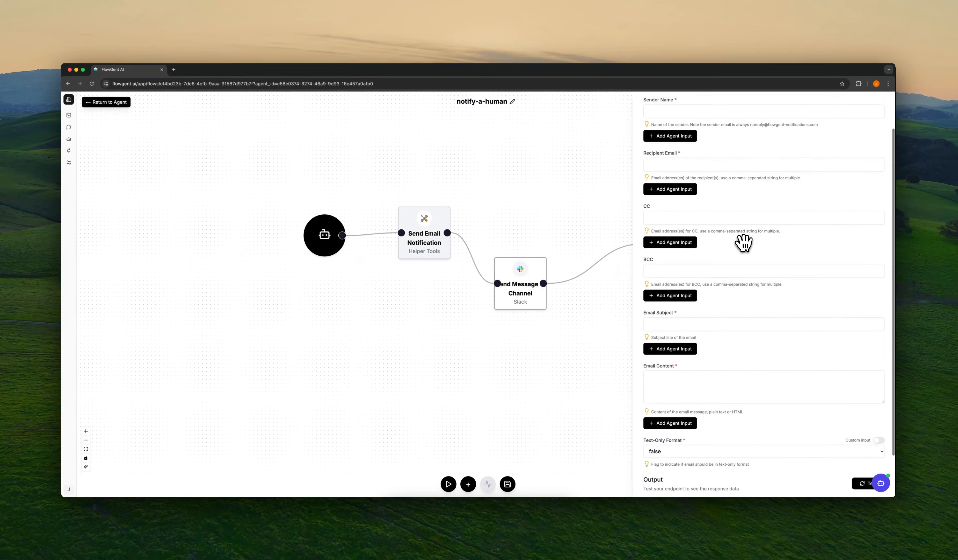
pyautogui.scroll(-3, 743, 242)
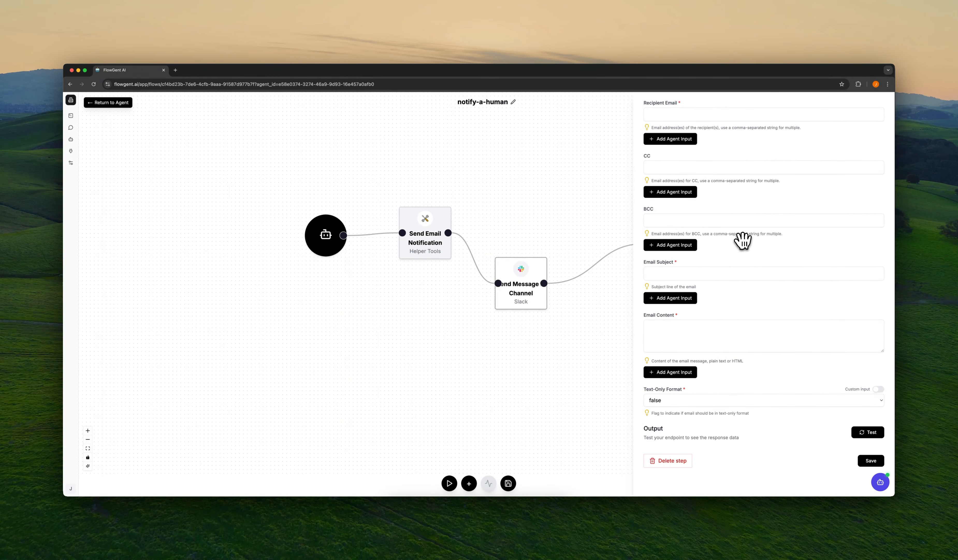
pyautogui.scroll(5, 742, 239)
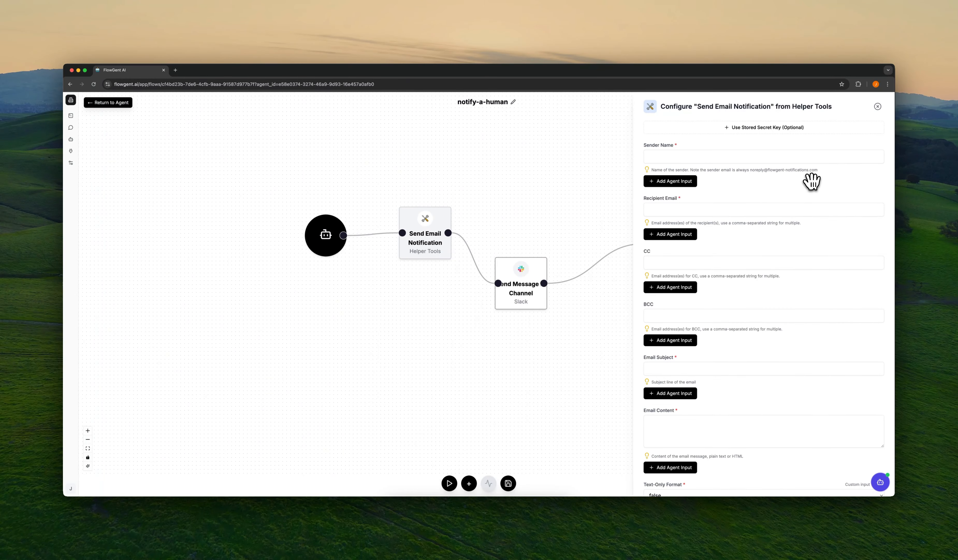
pyautogui.click(681, 156)
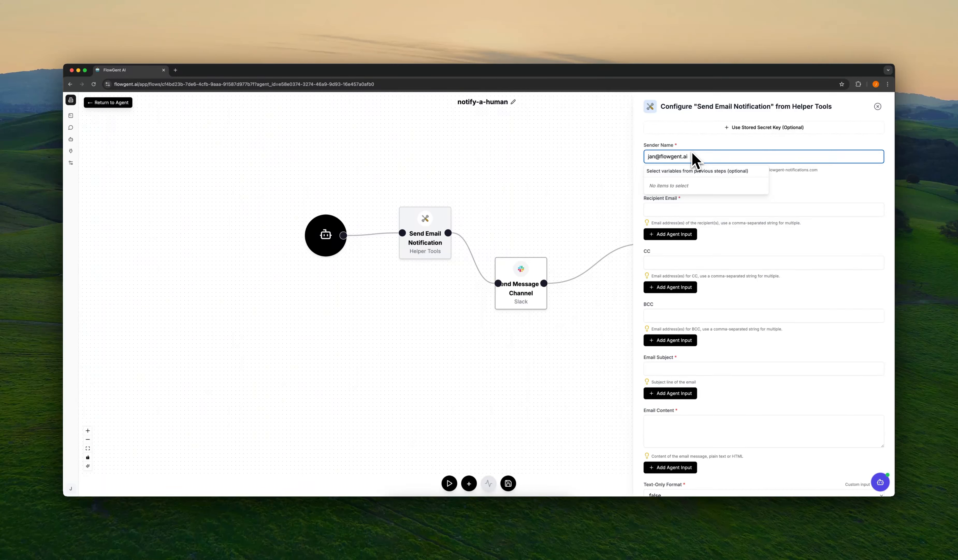
pyautogui.hotkey('ctrl', 'a')
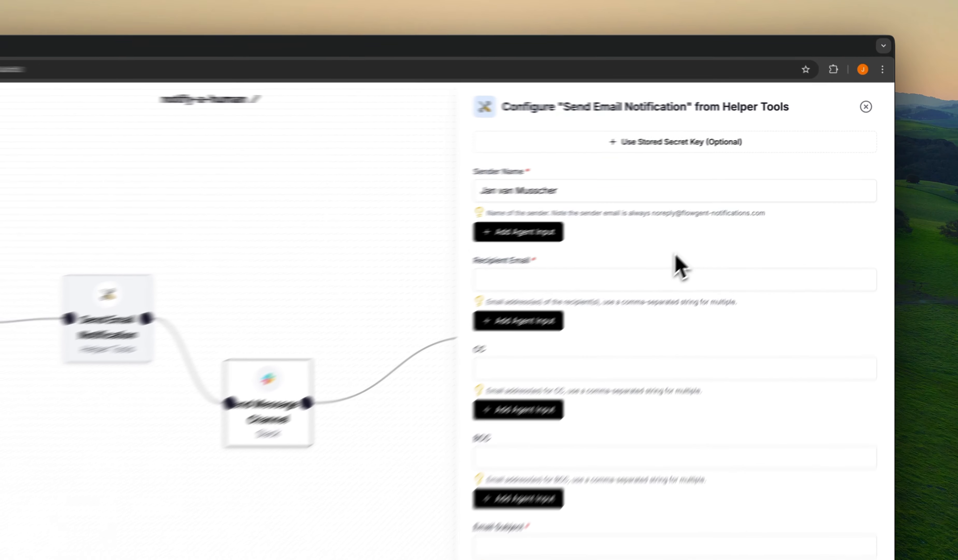
pyautogui.hotkey('ctrl', 'a')
pyautogui.press('BackSpace')
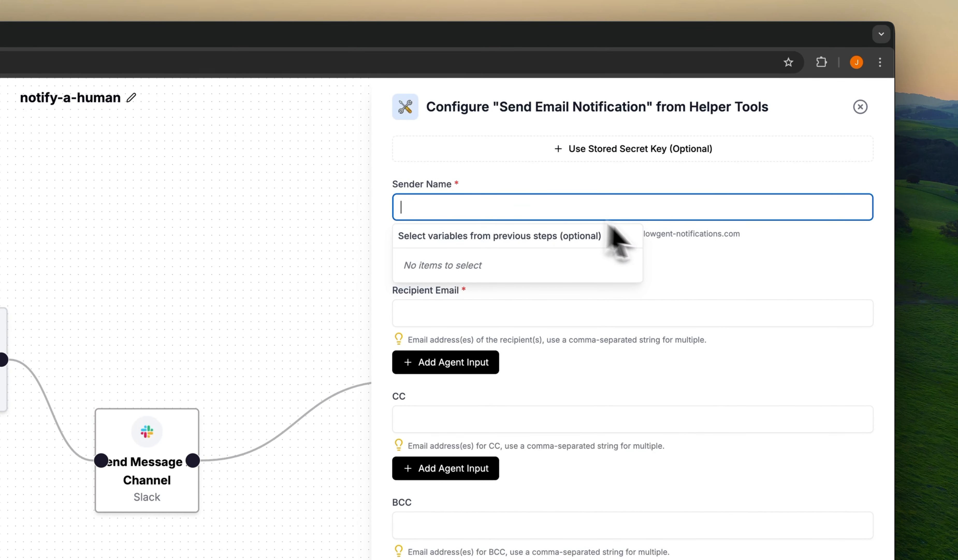
pyautogui.click(719, 265)
pyautogui.click(471, 258)
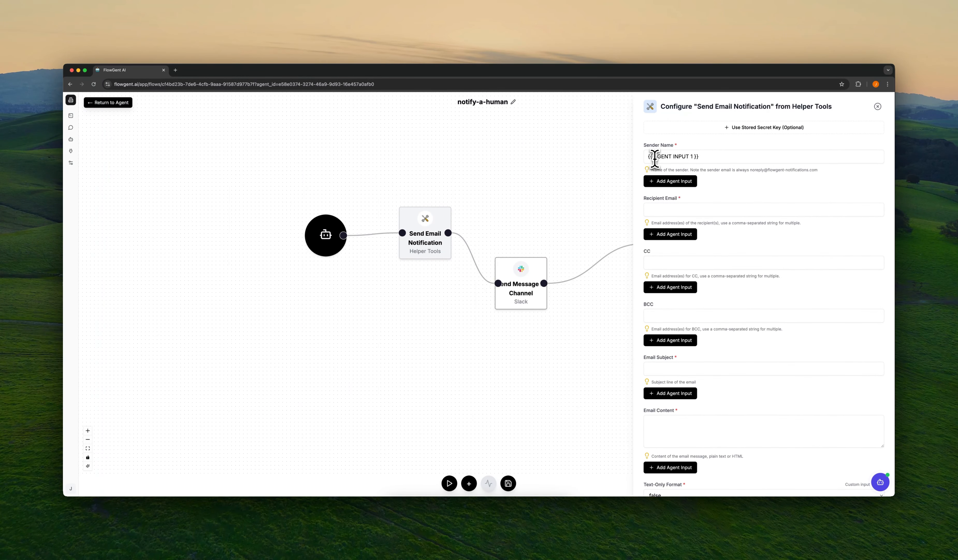
# Step: Replace the agent-input placeholder in Sender Name with 'FlowGent notification'
pyautogui.click(695, 157)
pyautogui.moveTo(695, 157); pyautogui.dragTo(642, 156)
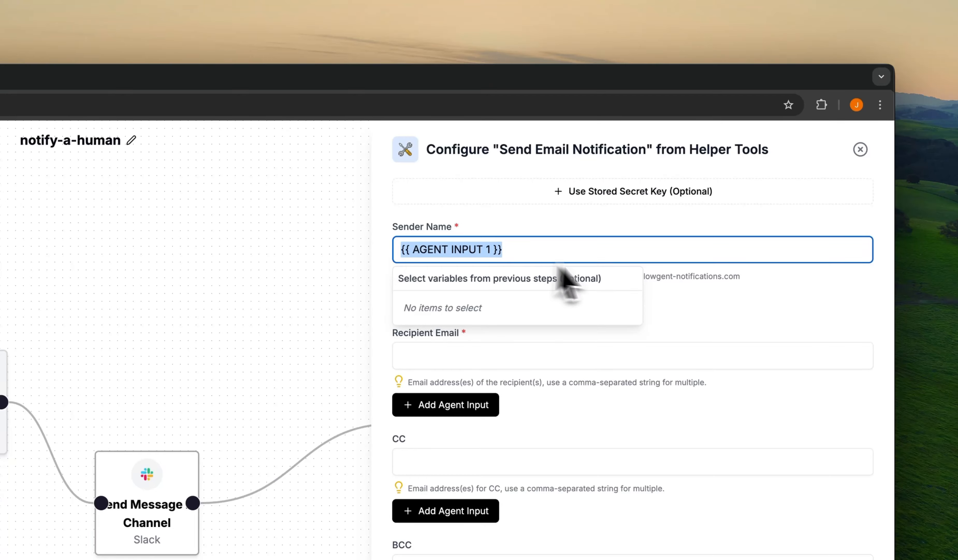
pyautogui.click(680, 294)
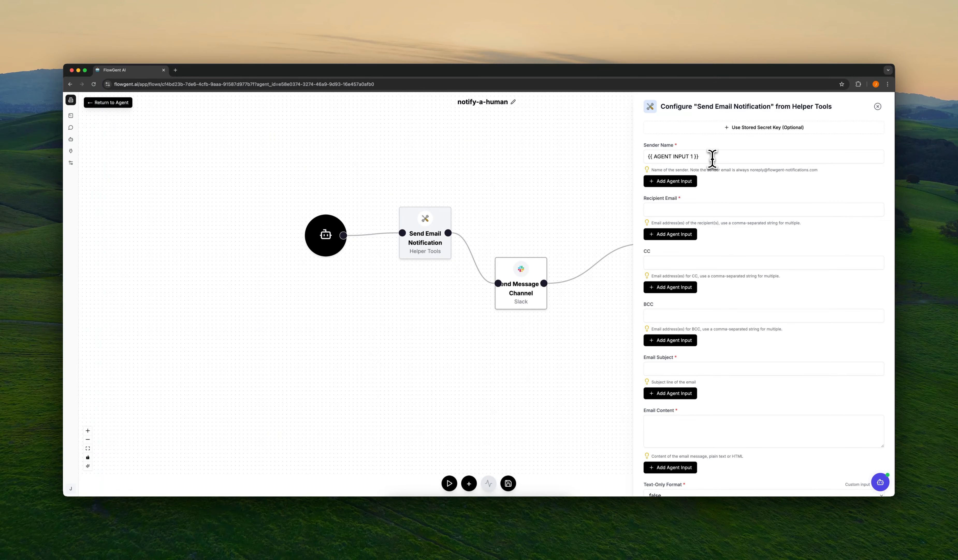
pyautogui.click(713, 157)
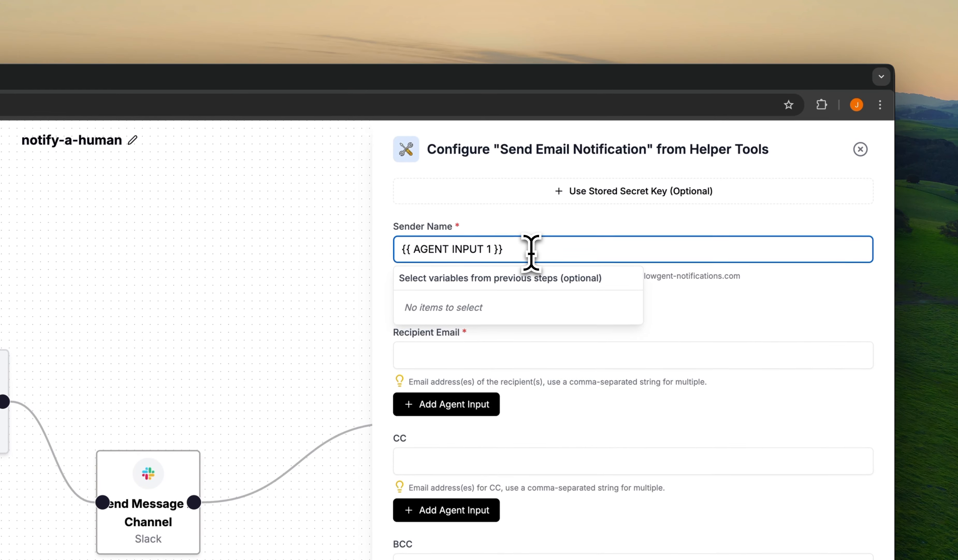
pyautogui.press('super+a')
pyautogui.press('BackSpace')
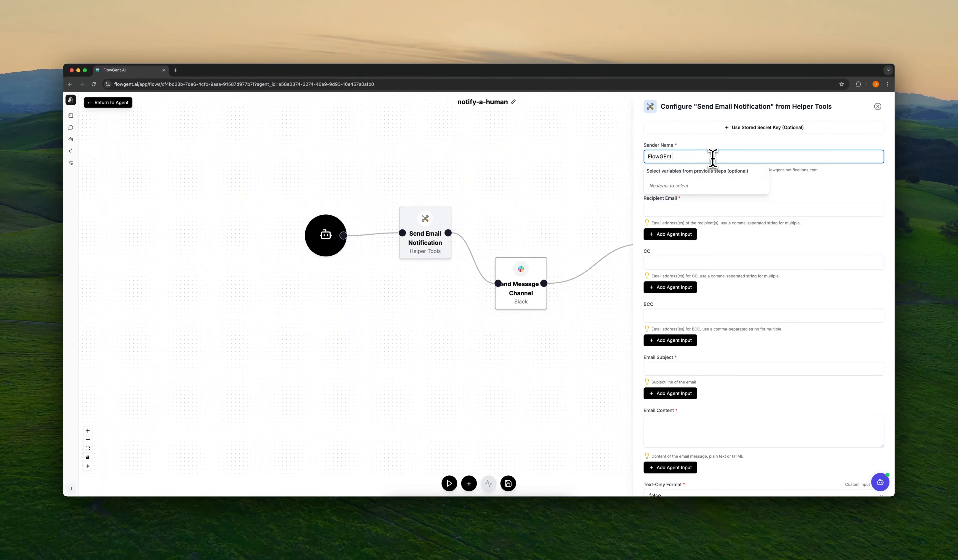
pyautogui.write('FlowGent notification')
pyautogui.click(733, 219)
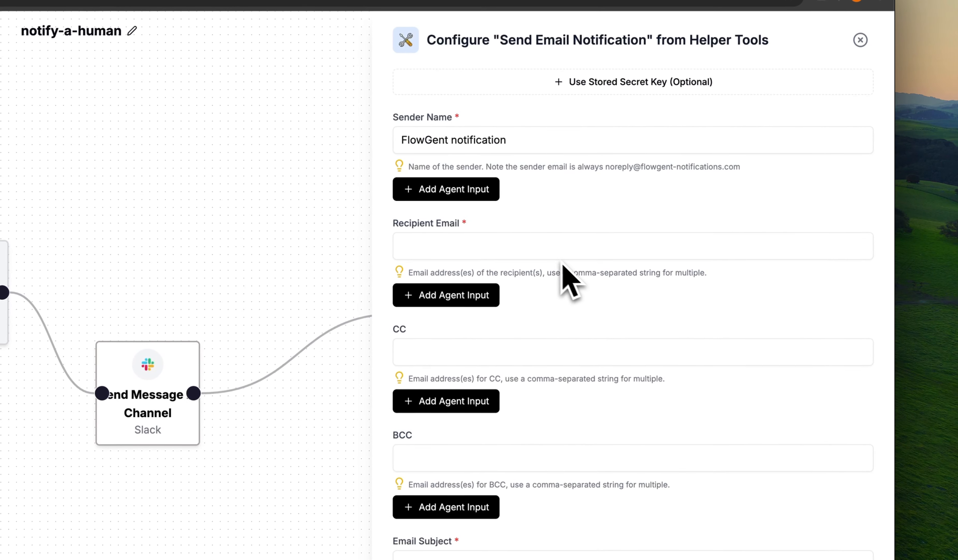
# Step: Enter the recipient's email address and set the Email Subject to 'Human escalation'
pyautogui.click(496, 245)
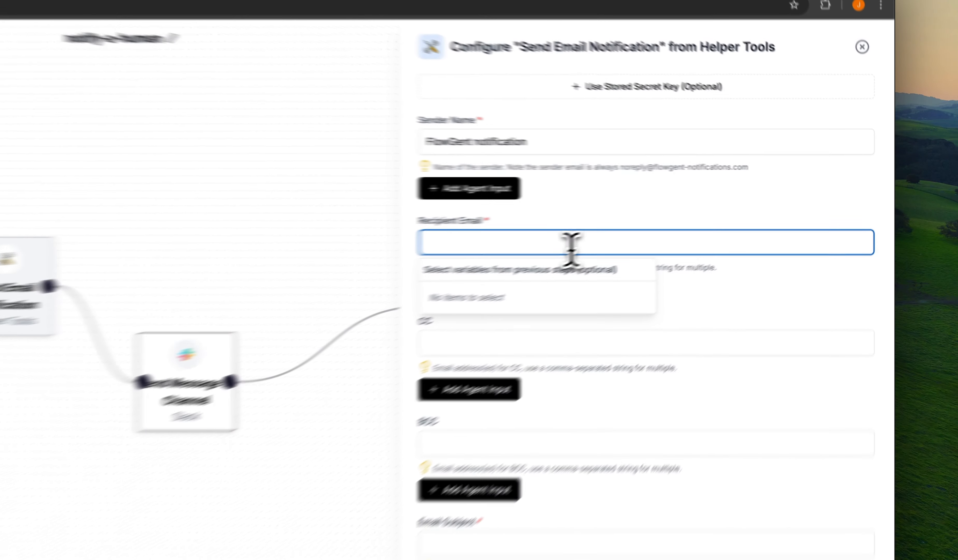
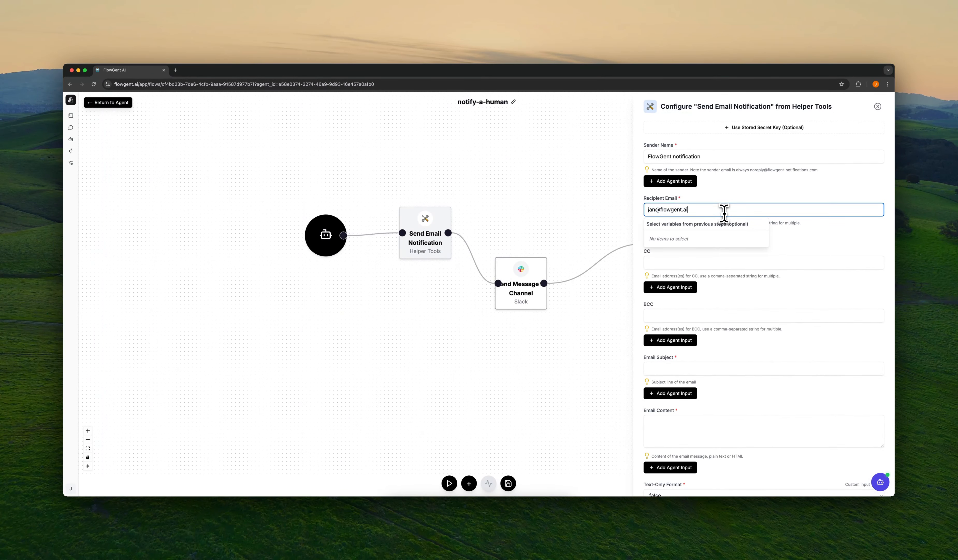
pyautogui.click(797, 233)
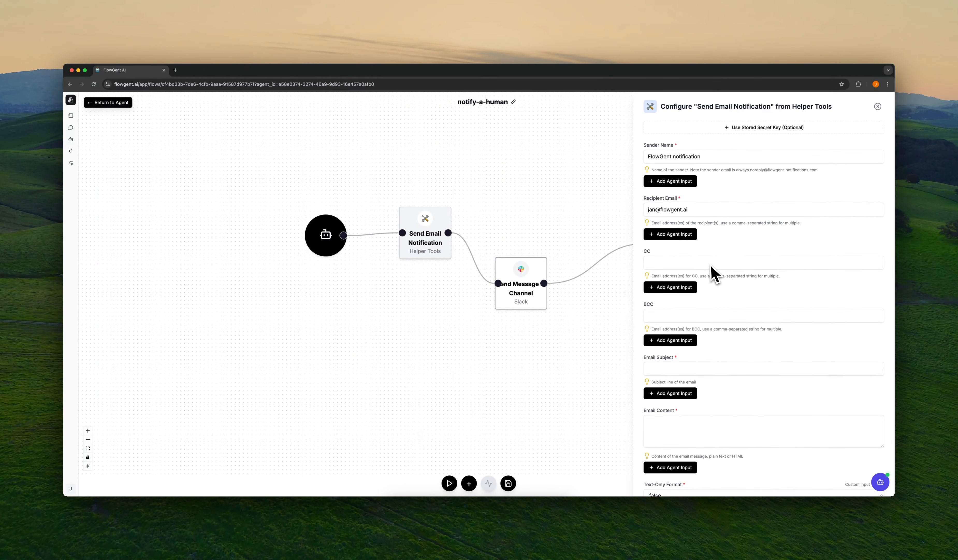
pyautogui.scroll(-1, 711, 274)
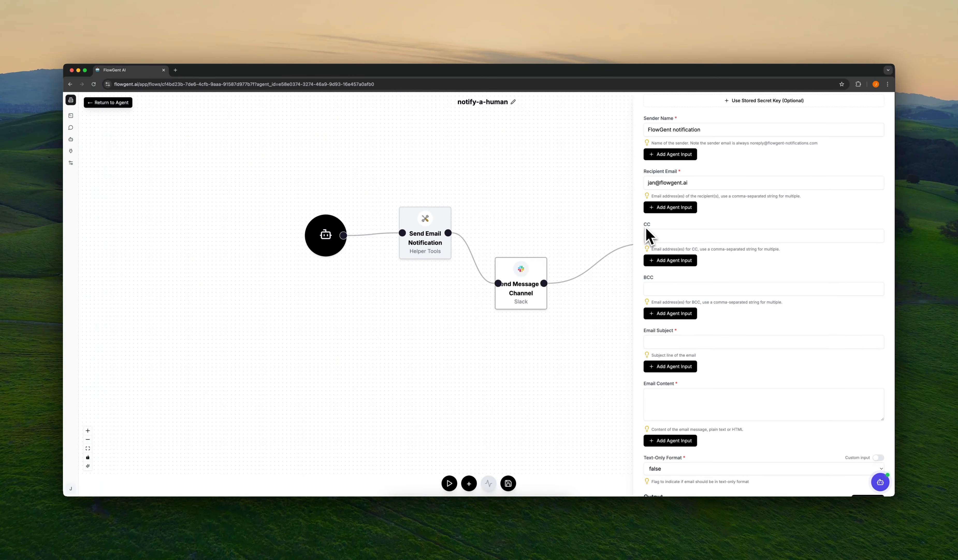
pyautogui.scroll(-2, 712, 312)
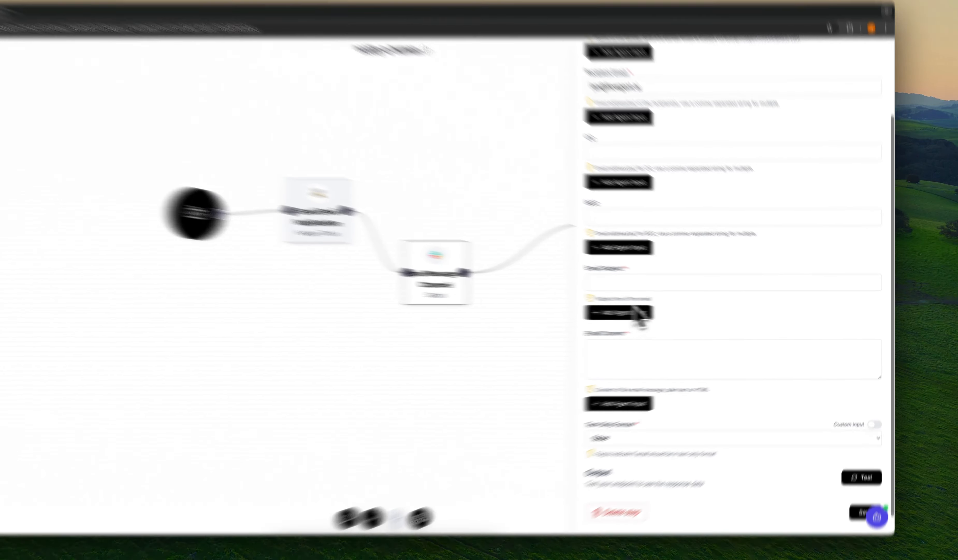
pyautogui.click(632, 283)
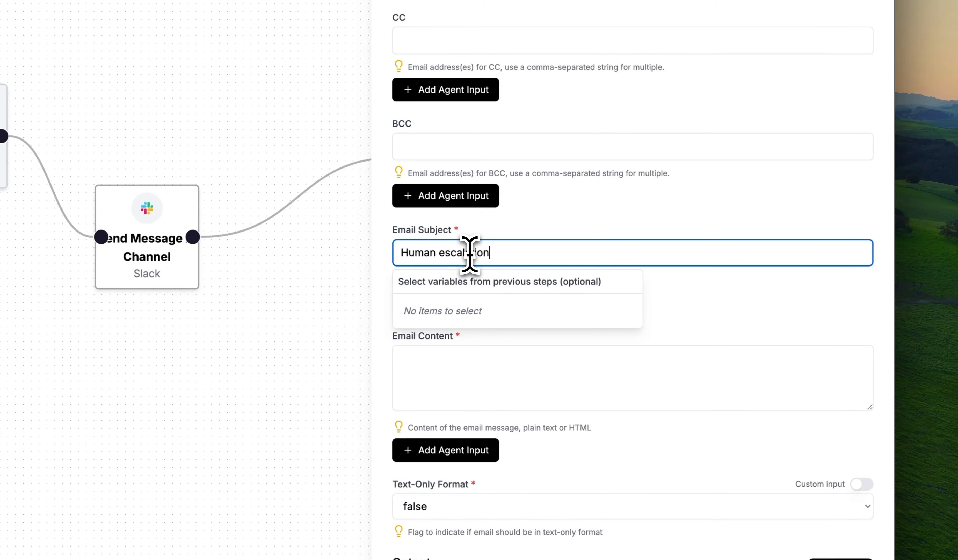
pyautogui.scroll(-5, 685, 288)
pyautogui.click(684, 288)
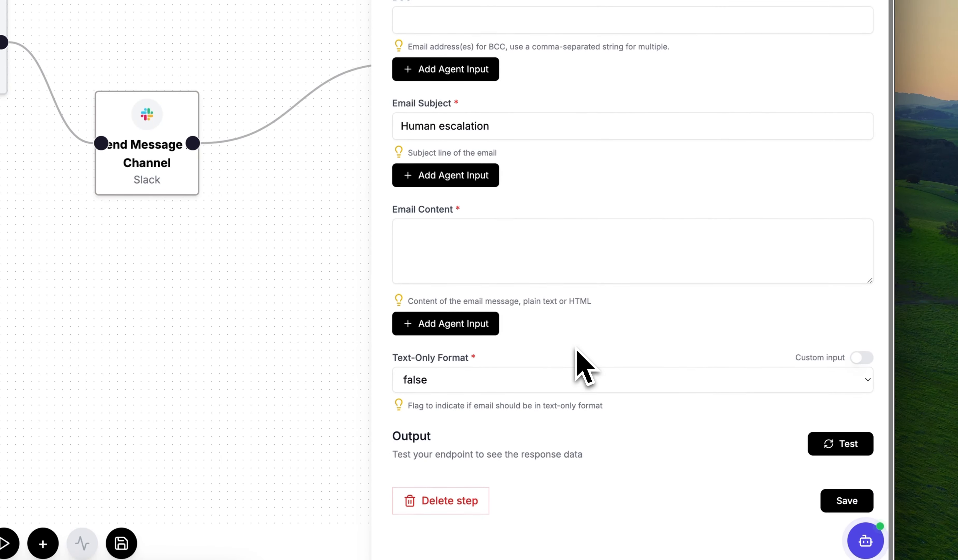
pyautogui.scroll(4, 583, 365)
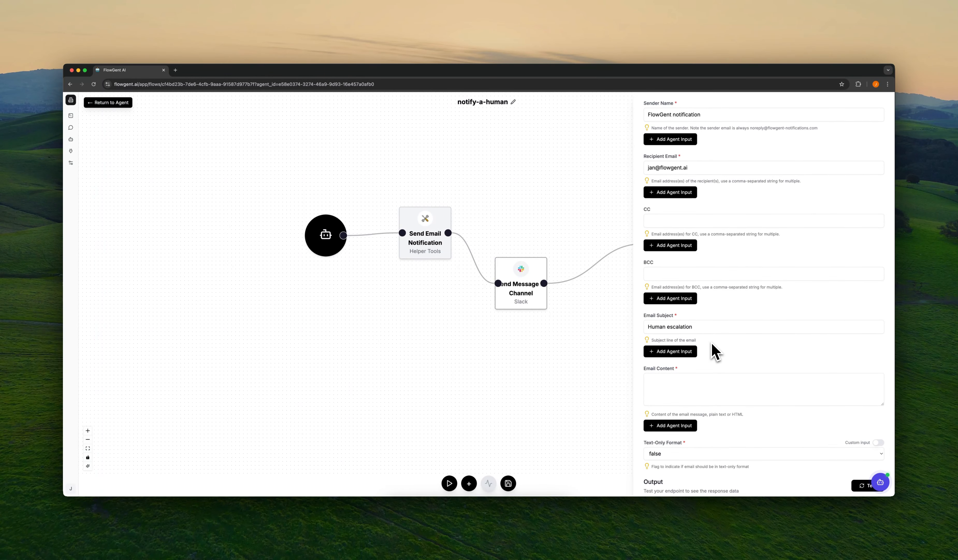
pyautogui.scroll(-3, 704, 345)
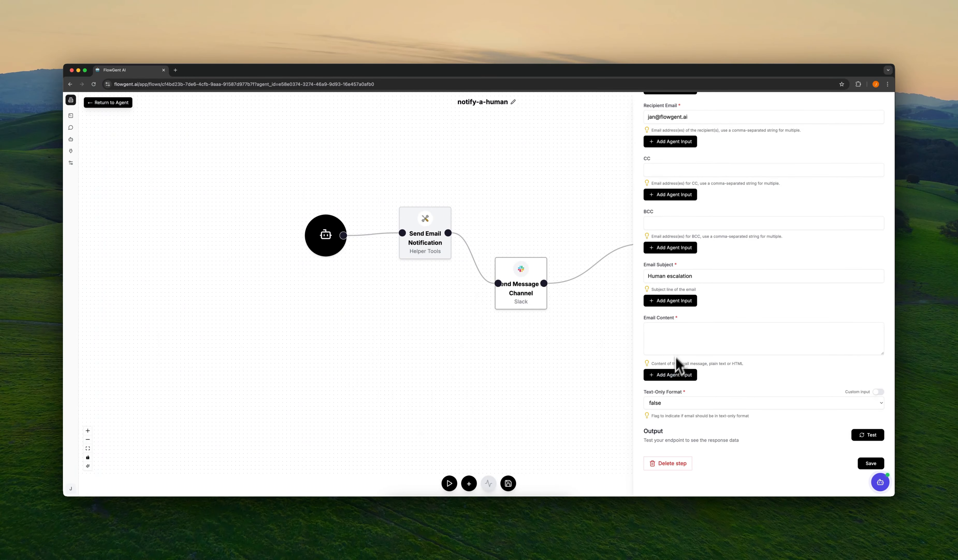
# Step: Make Email Content an agent input labelled 'Issue elaborate summary :' and add an agent input after 'Email:'
pyautogui.click(672, 375)
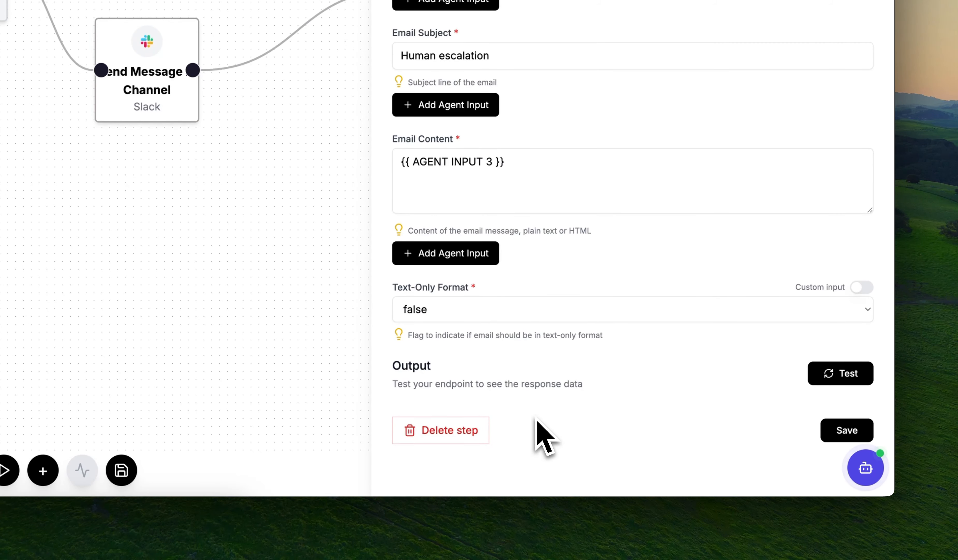
pyautogui.click(536, 166)
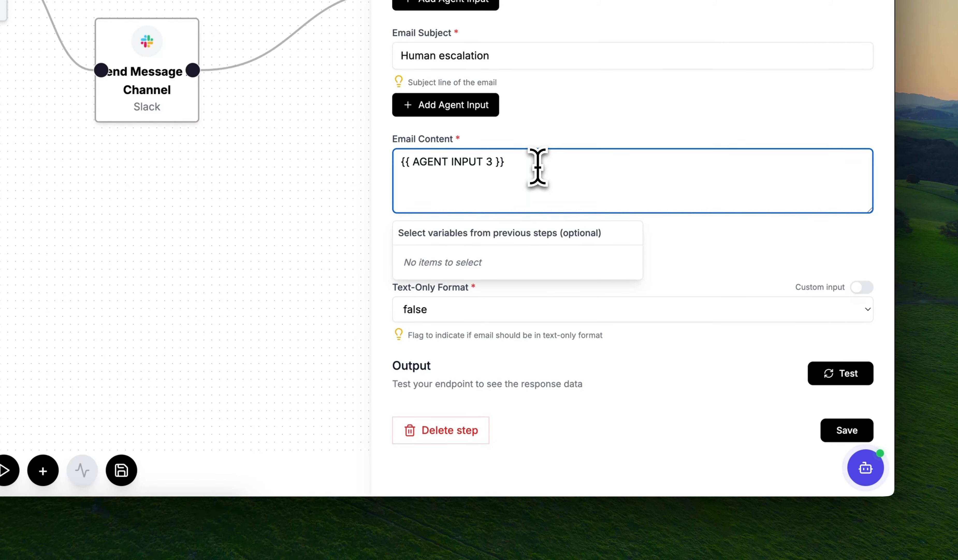
pyautogui.press('Home')
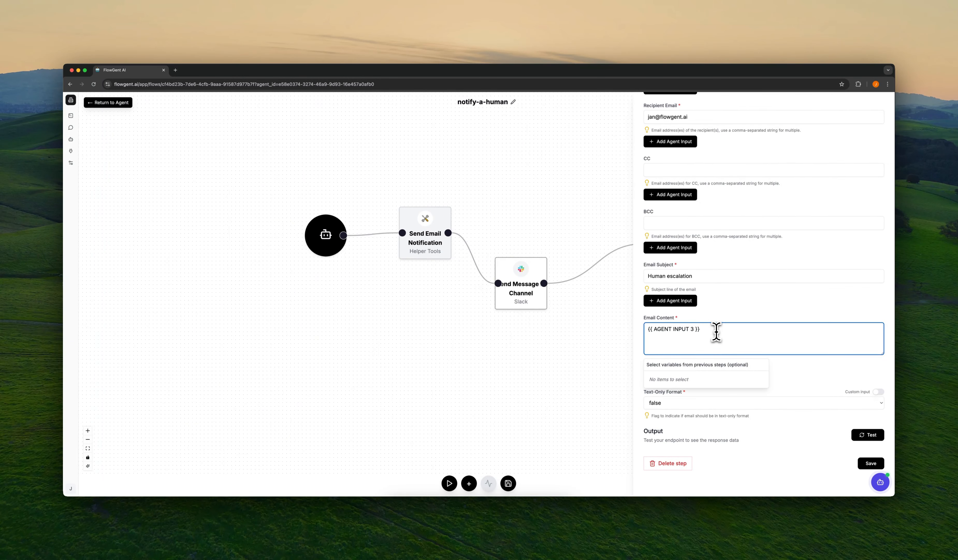
pyautogui.write('I')
pyautogui.write('ssue')
pyautogui.write(' elaborate ')
pyautogui.write('summary ')
pyautogui.write(': ')
pyautogui.write(':')
pyautogui.press('Return')
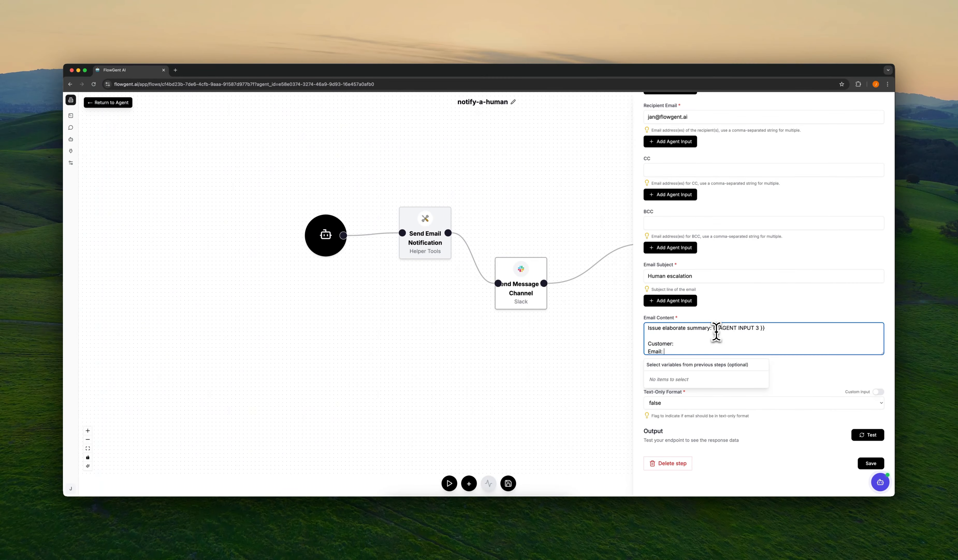
pyautogui.scroll(-1, 715, 332)
pyautogui.click(778, 378)
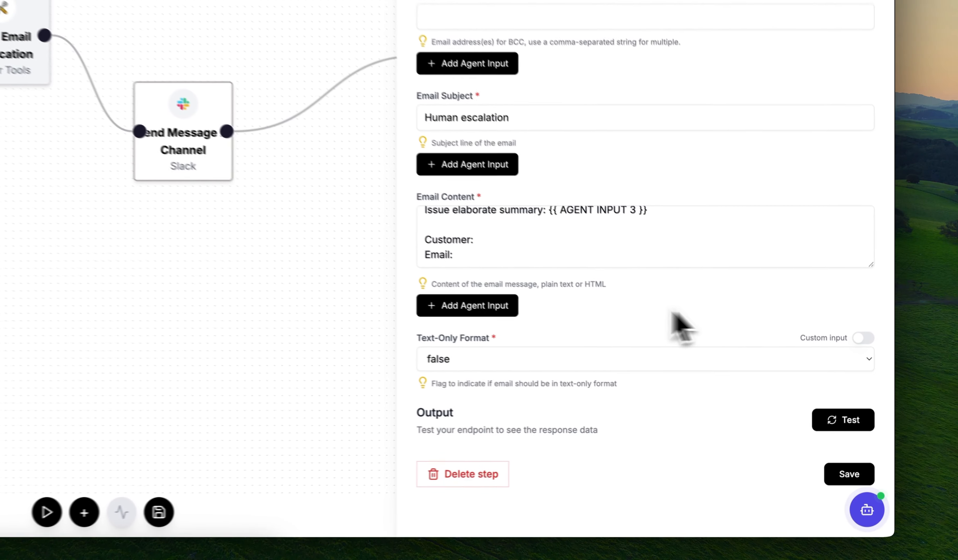
pyautogui.click(446, 296)
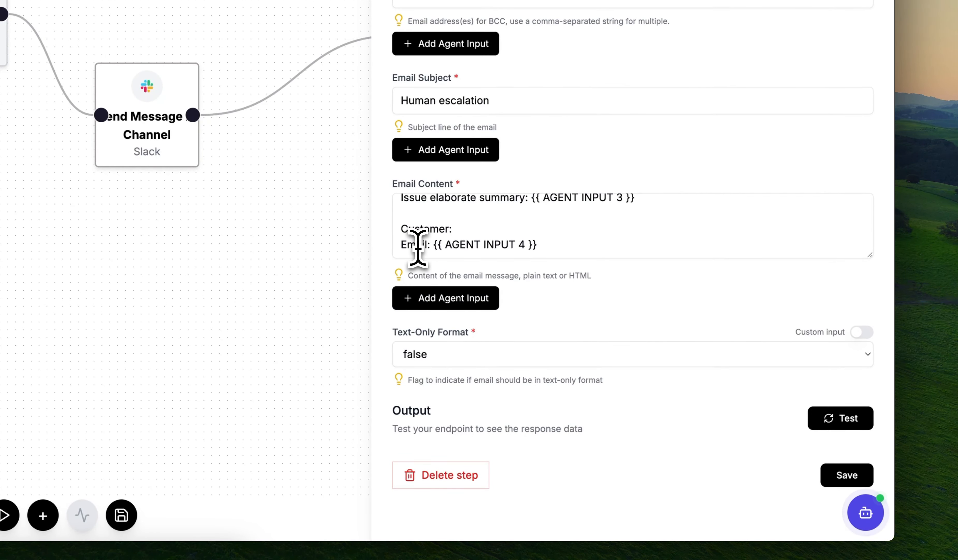
# Step: Add a 'name:' line with its own agent input, enlarge the body box, and use text-only format
pyautogui.click(592, 243)
pyautogui.press('Return')
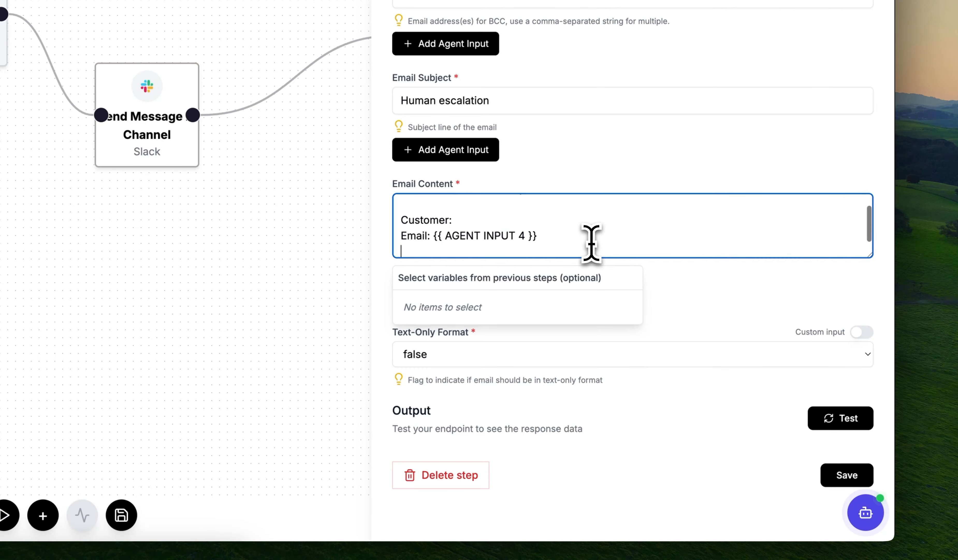
pyautogui.write('name:')
pyautogui.click(663, 295)
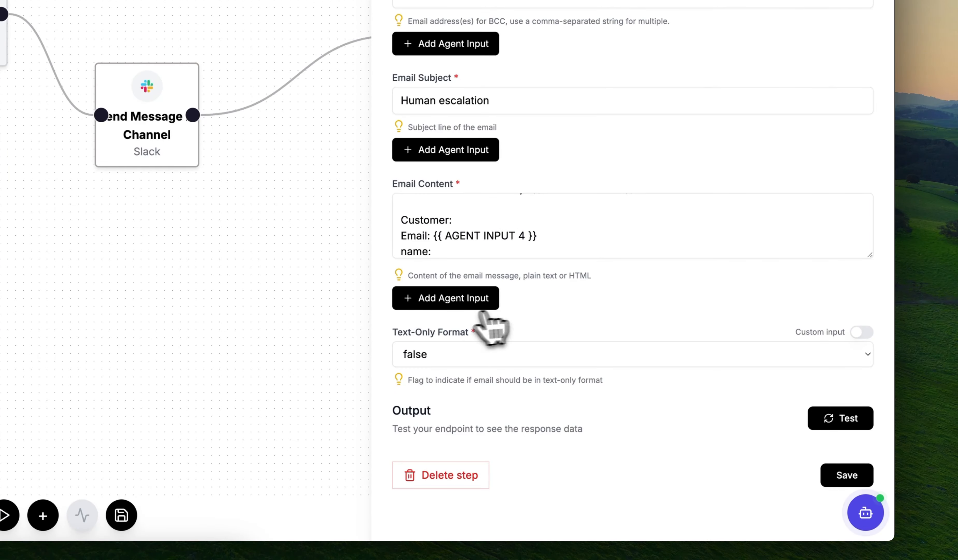
pyautogui.click(477, 309)
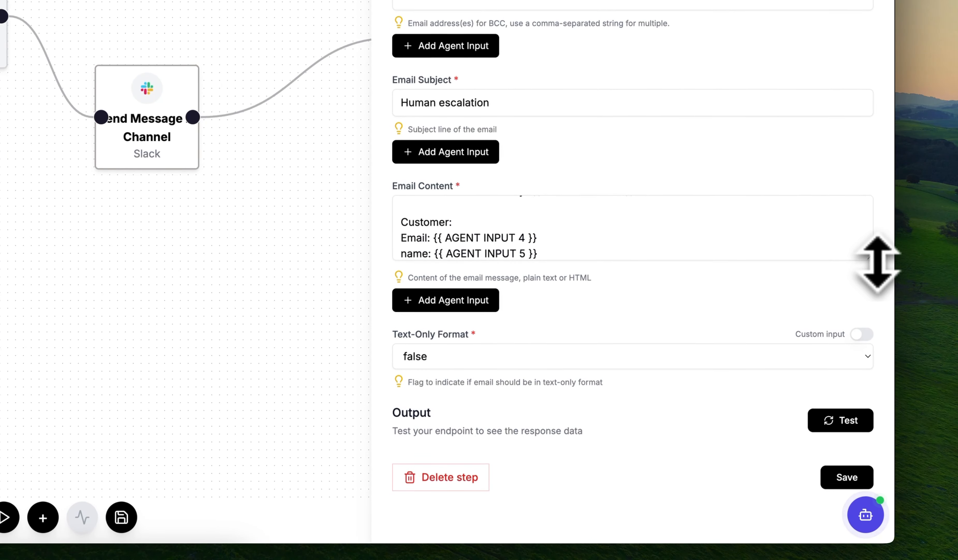
pyautogui.moveTo(870, 256); pyautogui.dragTo(864, 357)
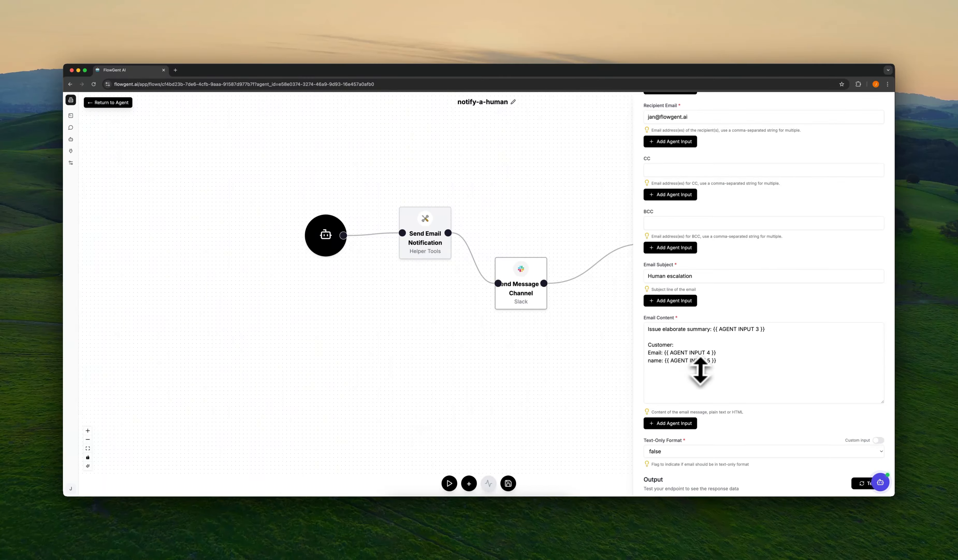
pyautogui.scroll(-3, 714, 378)
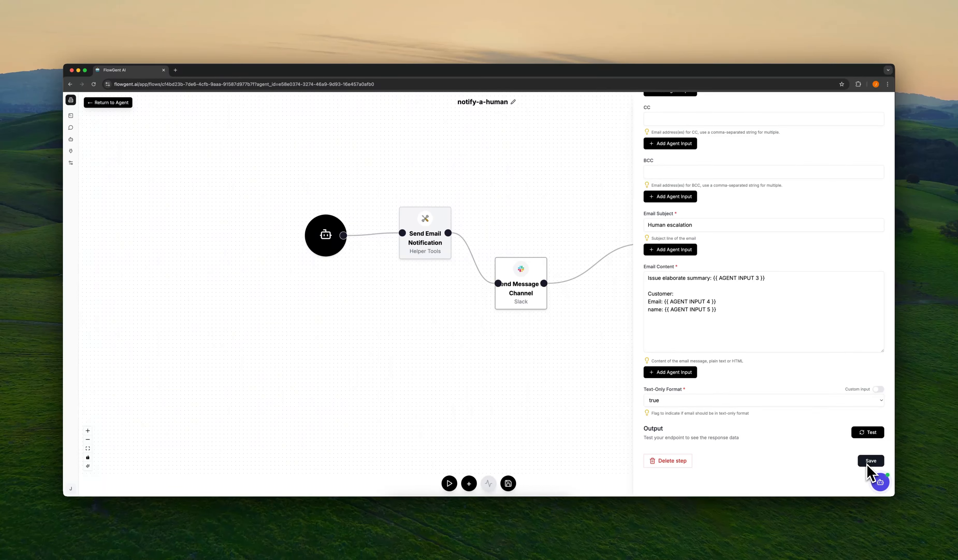
# Step: Run a test of the email step with a sample customer email and name for inputs 4 and 5
pyautogui.click(870, 432)
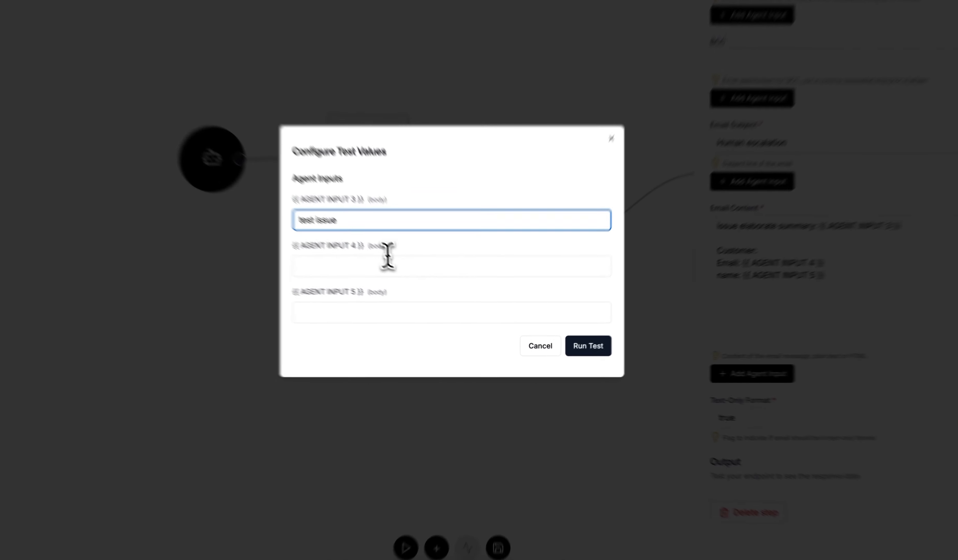
pyautogui.click(432, 304)
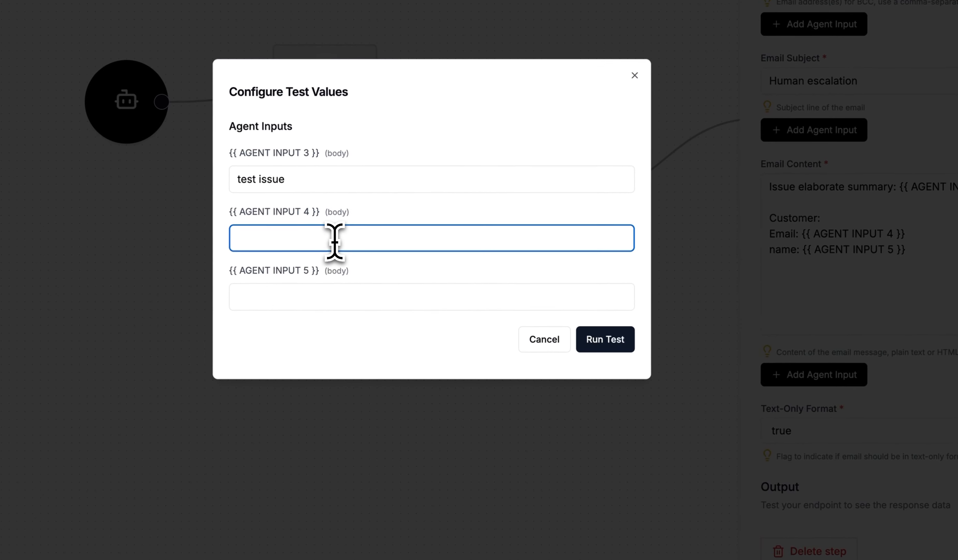
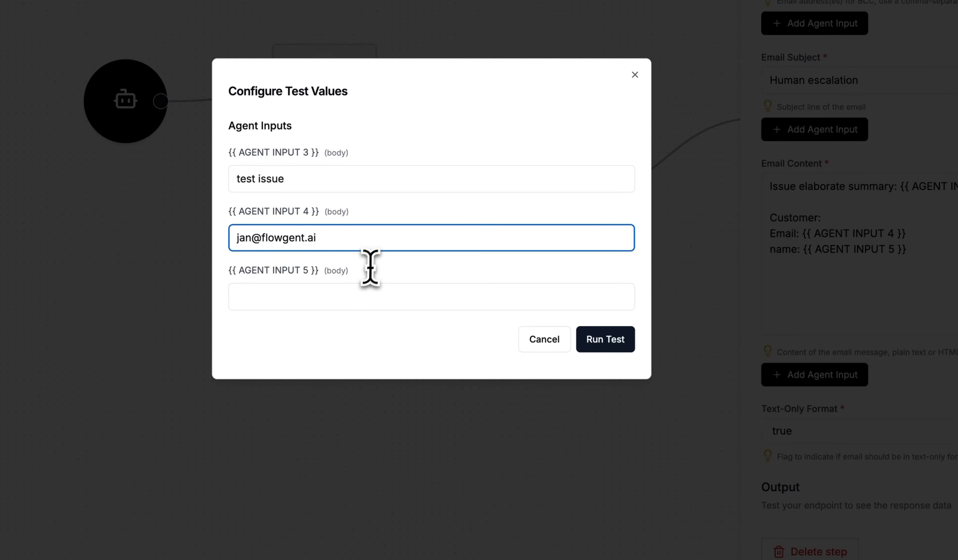
pyautogui.click(355, 291)
pyautogui.write('Jan')
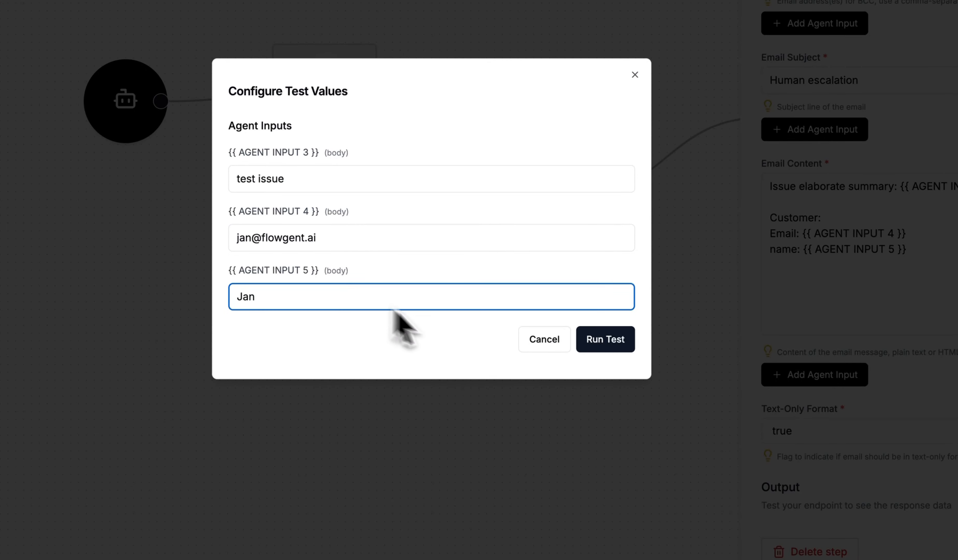
pyautogui.click(613, 344)
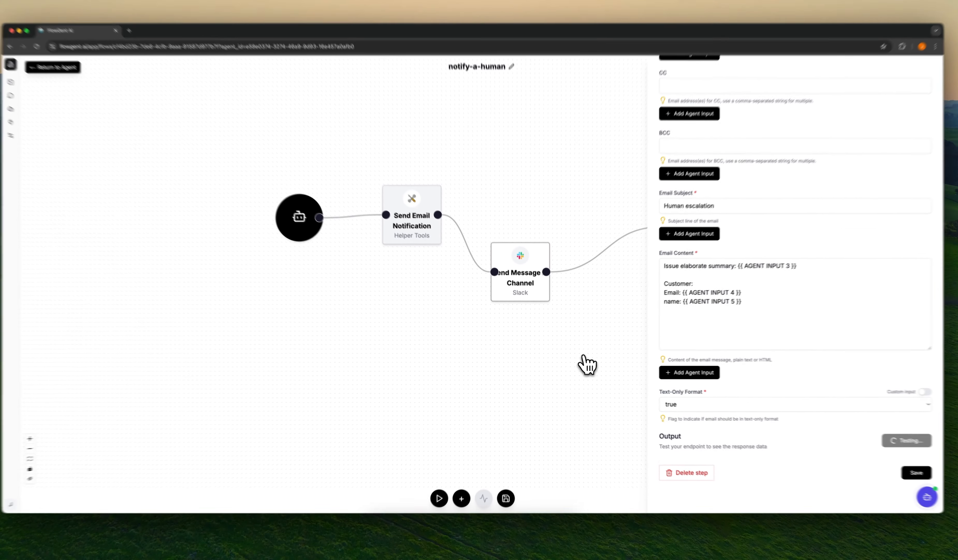
pyautogui.click(860, 434)
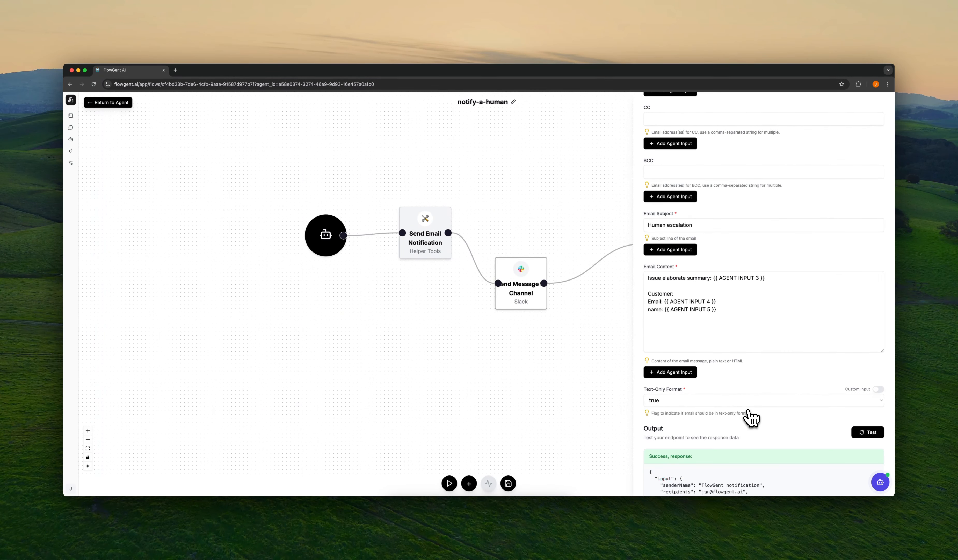
pyautogui.scroll(-4, 749, 411)
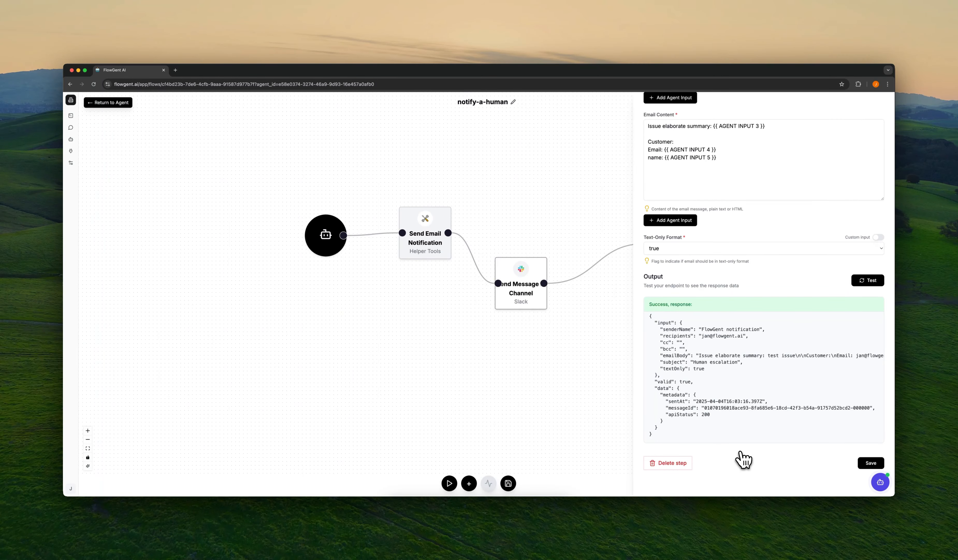
# Step: Check Gmail in a new tab for the Human escalation email, then return to the flow editor
pyautogui.press('super+t')
pyautogui.write('gmail')
pyautogui.press('Return')
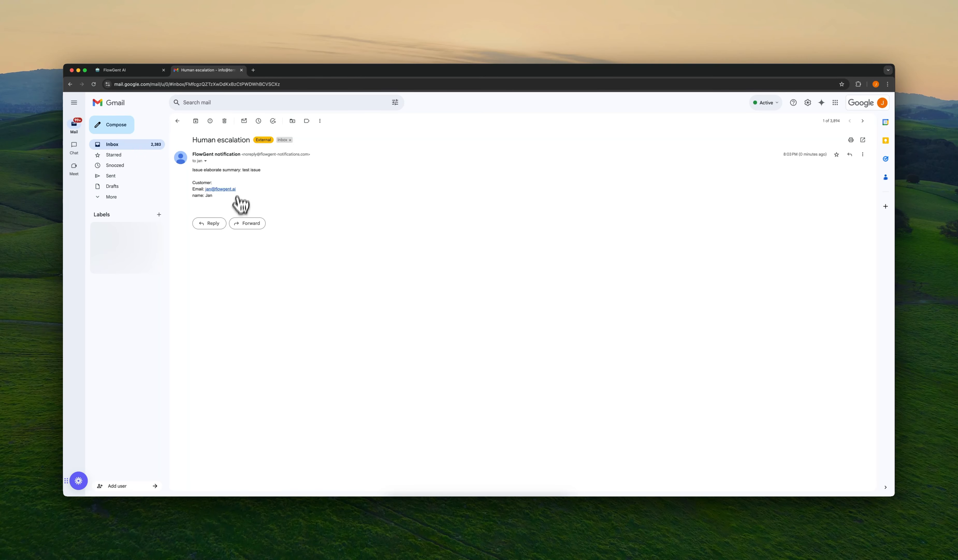
pyautogui.hotkey('ctrl', 'shift', 'Tab')
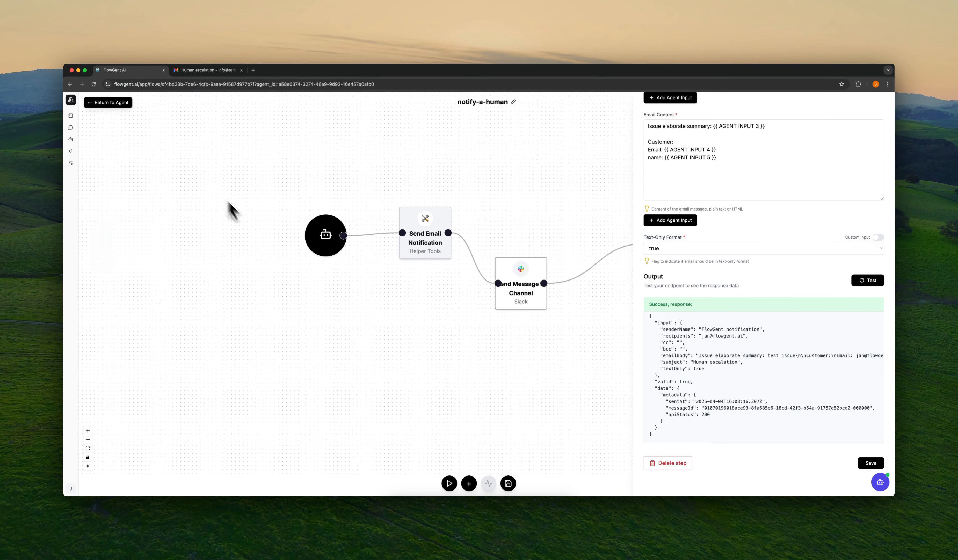
# Step: Save the email step and give the Slack step the active Terminus SST - Slack connection
pyautogui.click(872, 465)
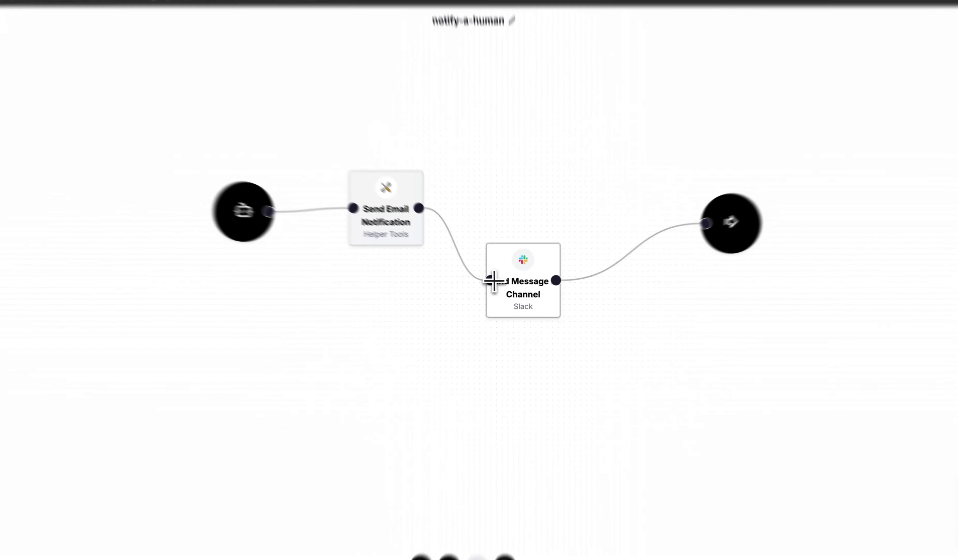
pyautogui.click(501, 284)
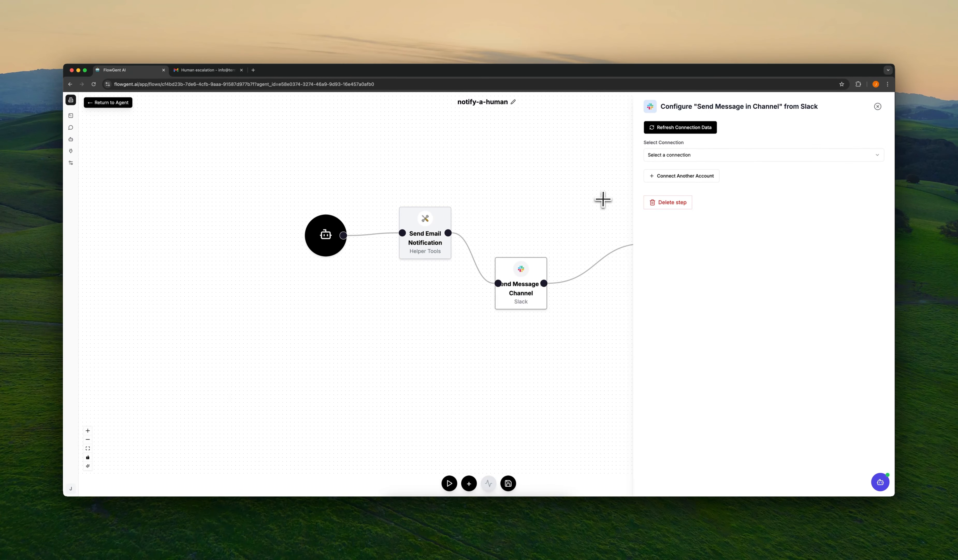
pyautogui.click(723, 155)
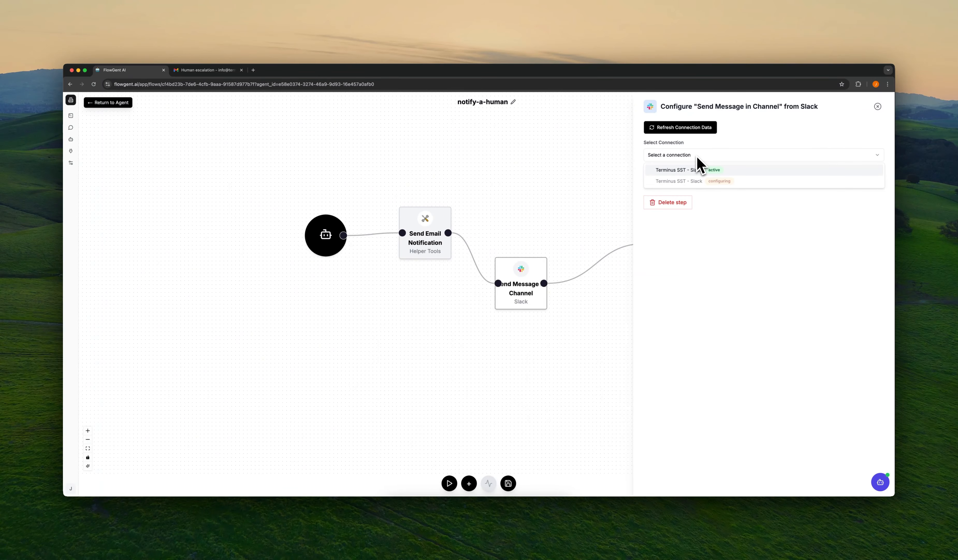
pyautogui.click(699, 155)
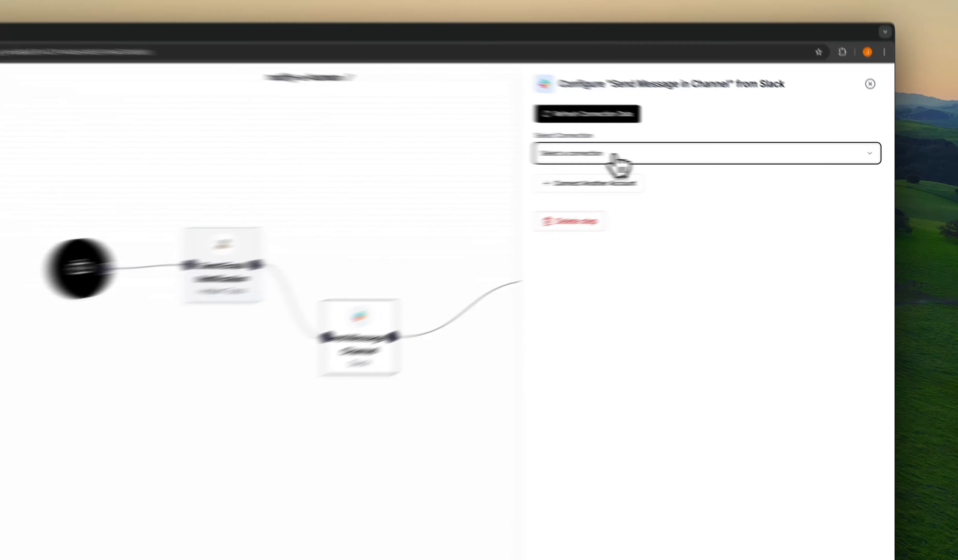
pyautogui.click(699, 156)
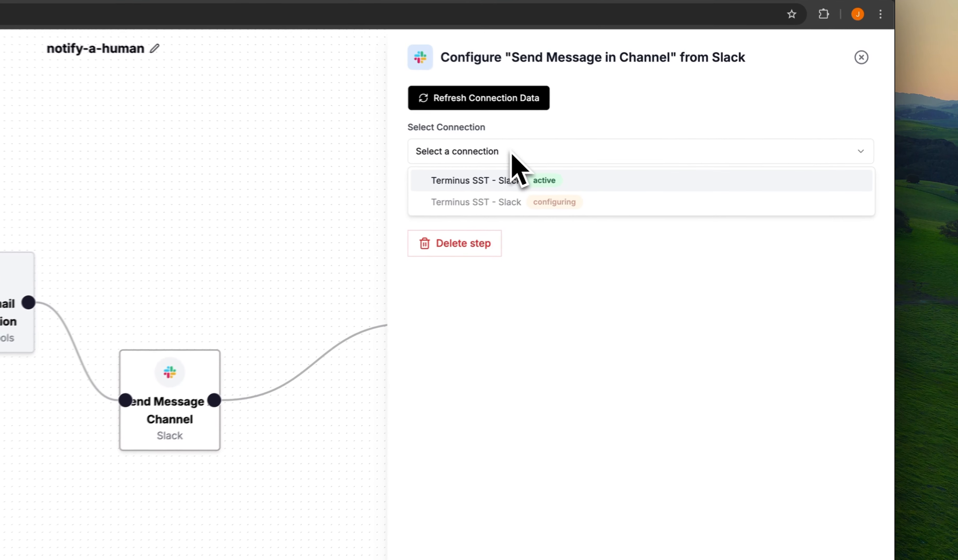
pyautogui.click(688, 170)
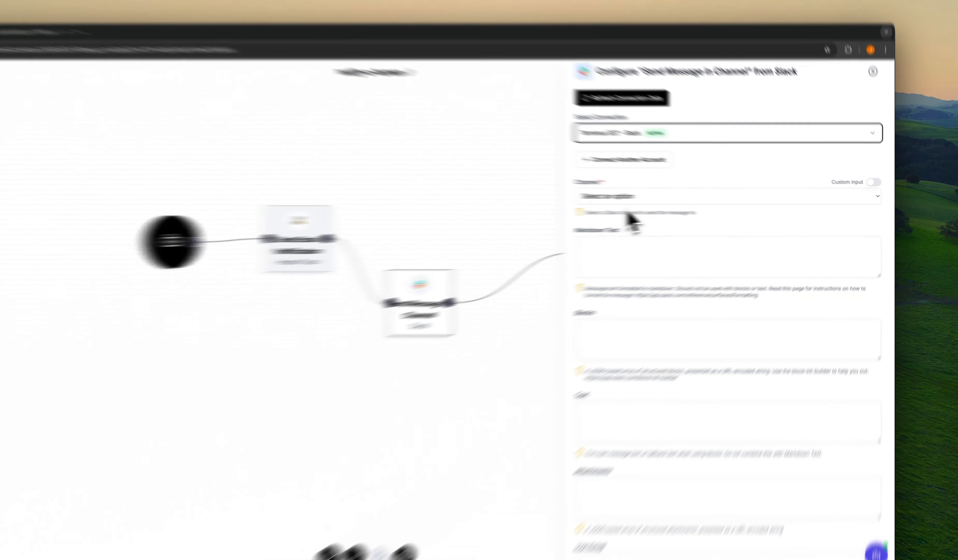
# Step: Set the Slack step's channel to general
pyautogui.click(686, 202)
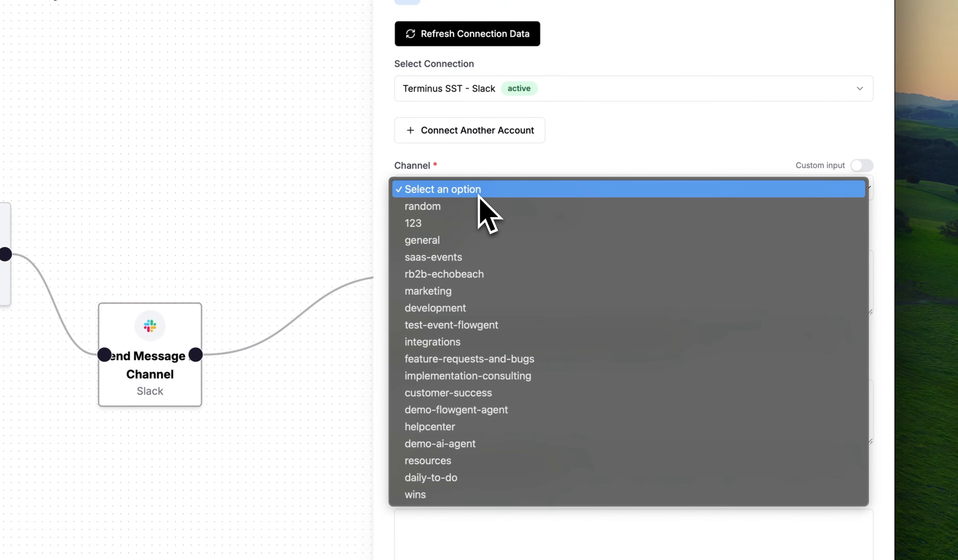
pyautogui.click(465, 242)
pyautogui.scroll(-1, 478, 351)
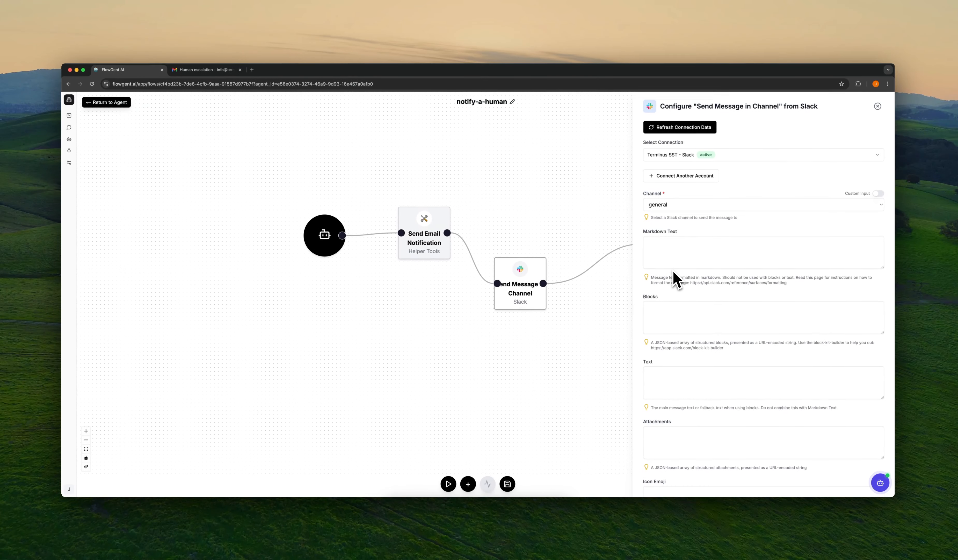
pyautogui.scroll(-5, 677, 279)
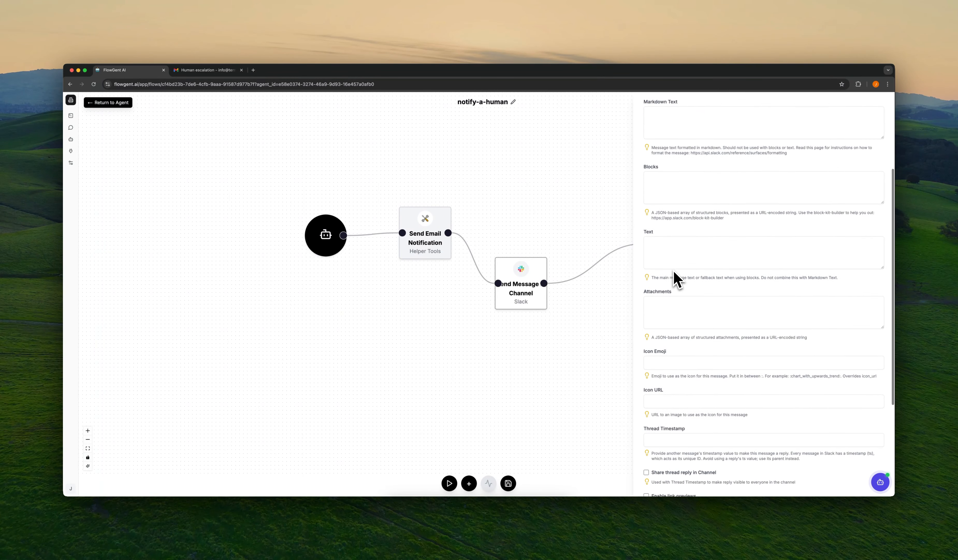
pyautogui.scroll(-5, 676, 279)
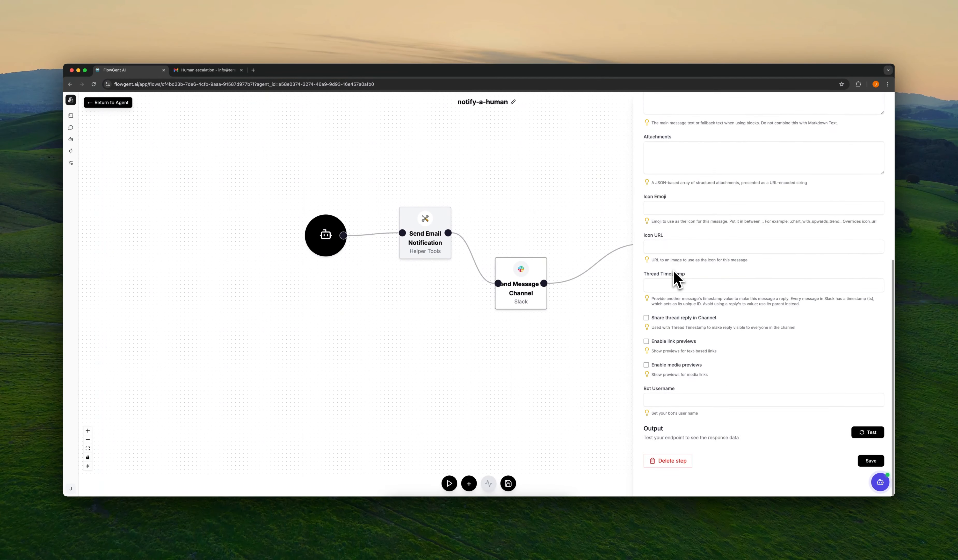
pyautogui.scroll(10, 676, 273)
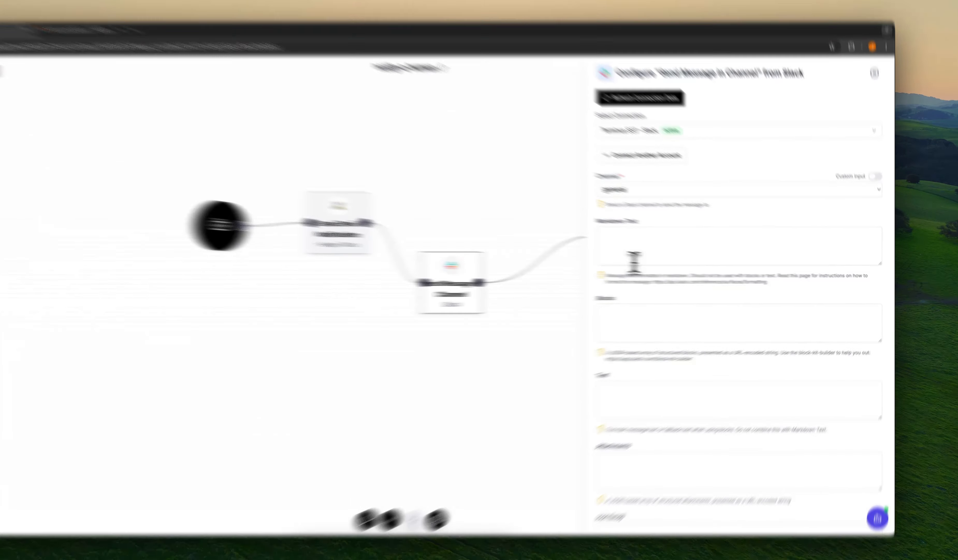
# Step: Insert the AGENT INPUT 3, 4 and 5 variables into the Slack step's Markdown Text
pyautogui.click(679, 260)
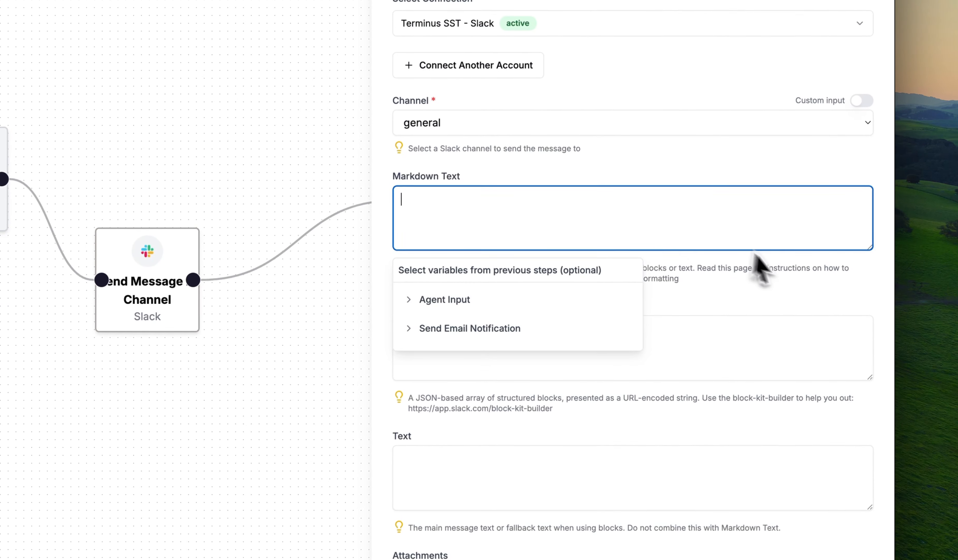
pyautogui.click(756, 256)
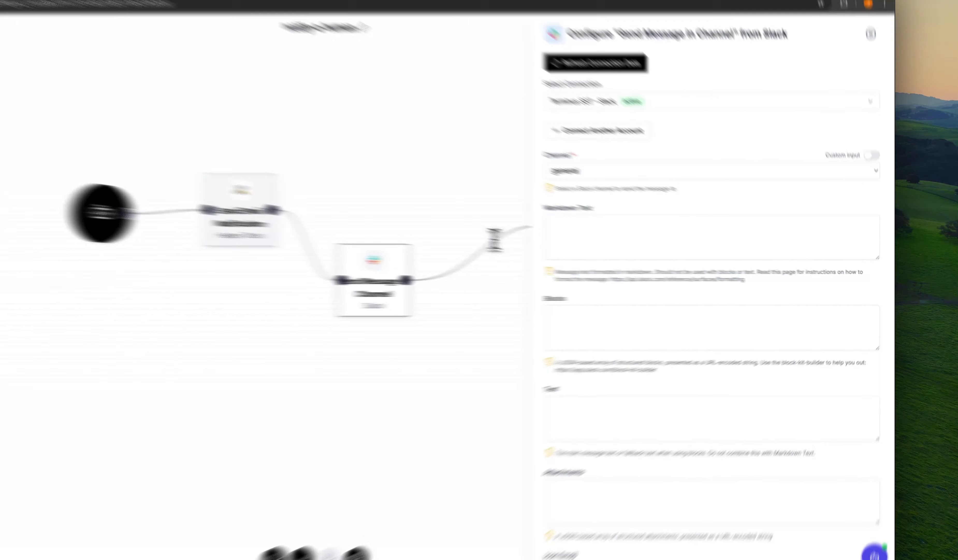
pyautogui.click(689, 257)
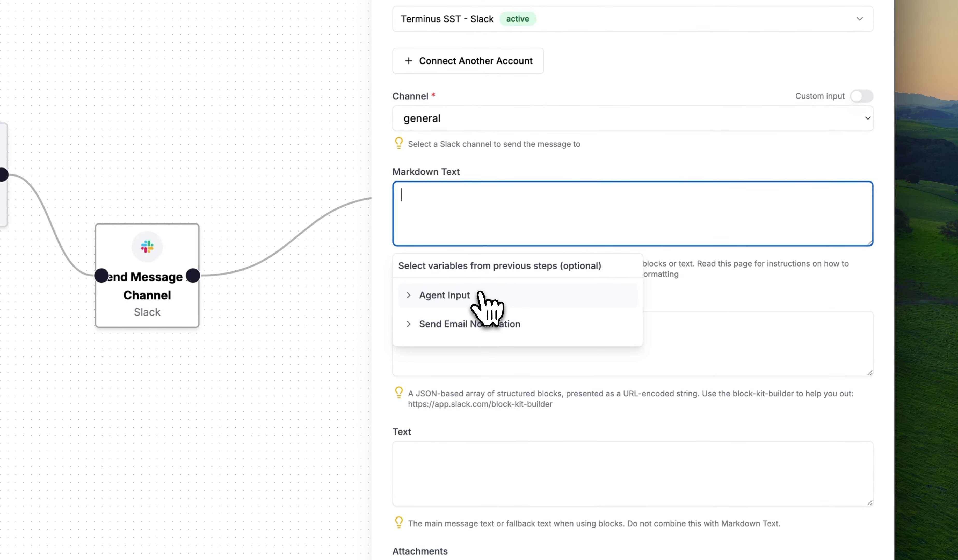
pyautogui.click(497, 294)
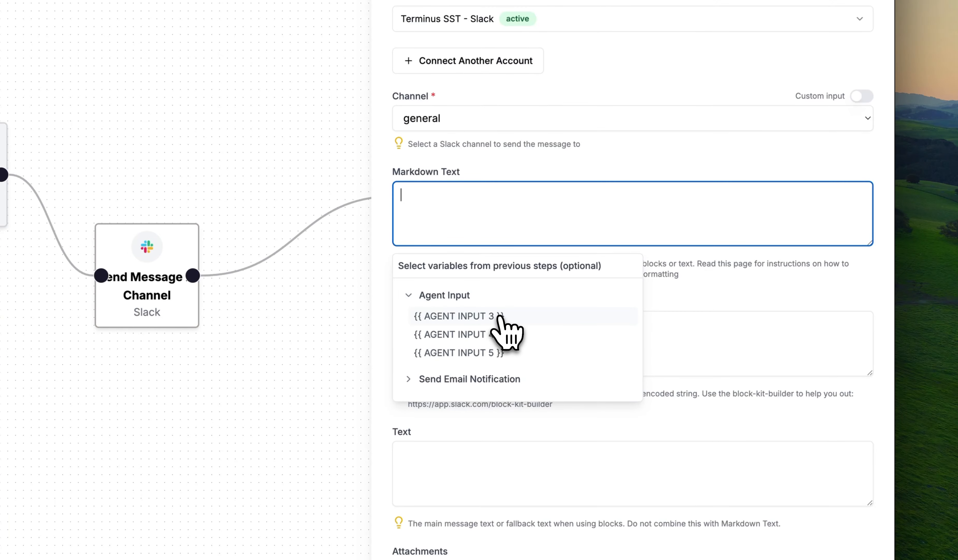
pyautogui.click(489, 315)
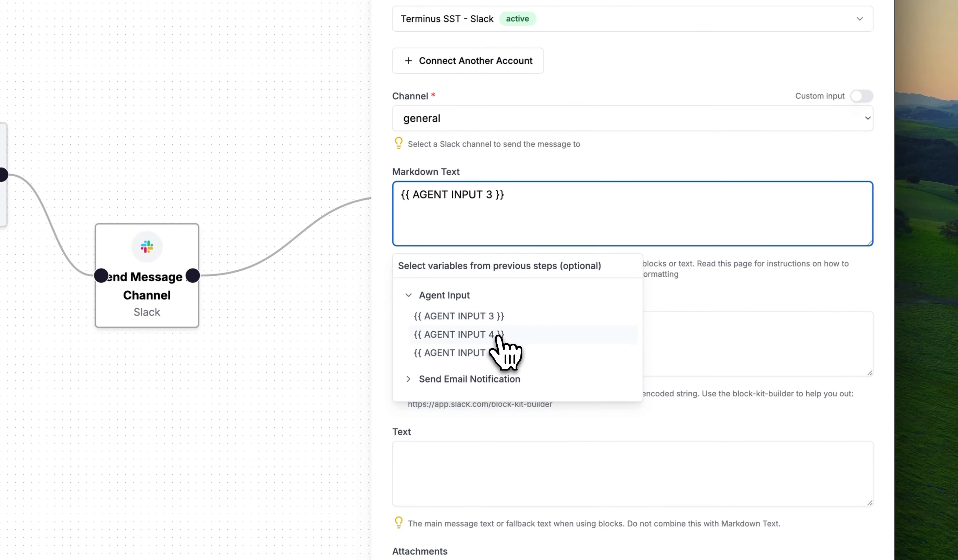
pyautogui.click(519, 334)
pyautogui.click(519, 352)
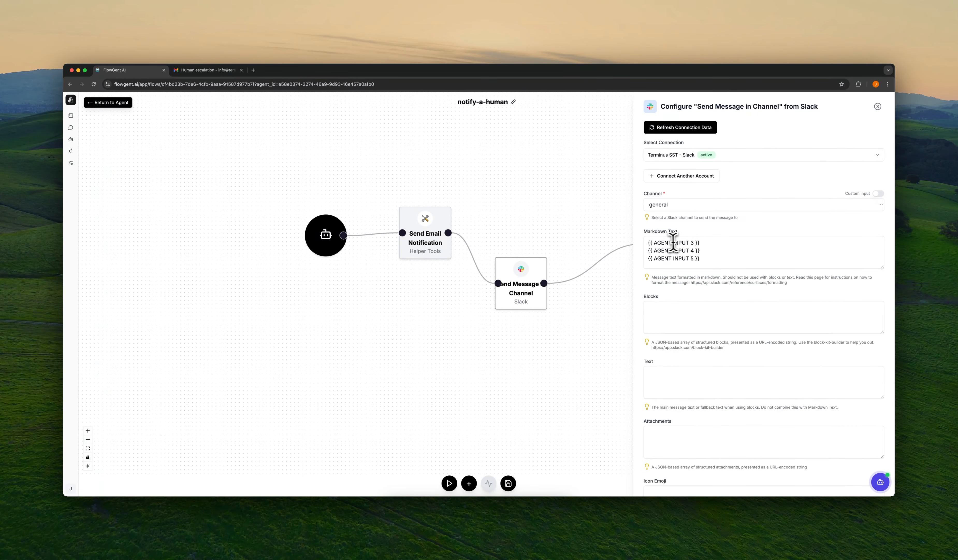
# Step: Move the three agent input variables from Markdown Text into the Text field, leaving Markdown Text empty
pyautogui.click(705, 246)
pyautogui.hotkey('ctrl', 'a')
pyautogui.press('BackSpace')
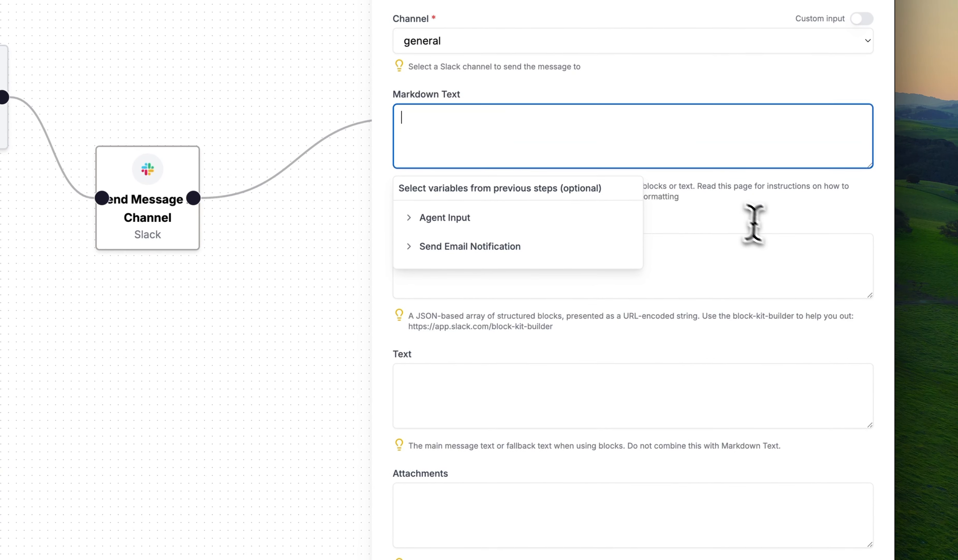
pyautogui.click(790, 322)
pyautogui.click(653, 402)
pyautogui.press('super+v')
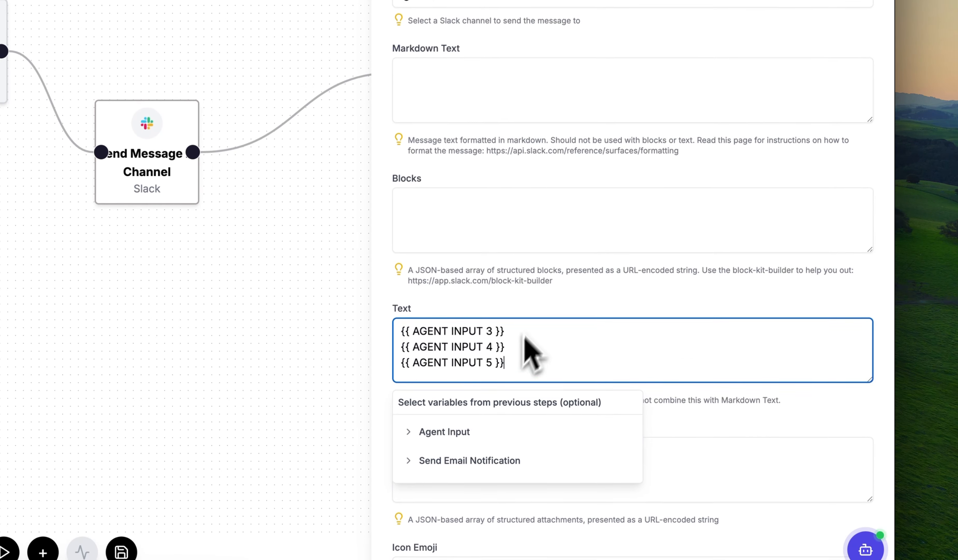
pyautogui.click(550, 354)
pyautogui.scroll(-1, 557, 323)
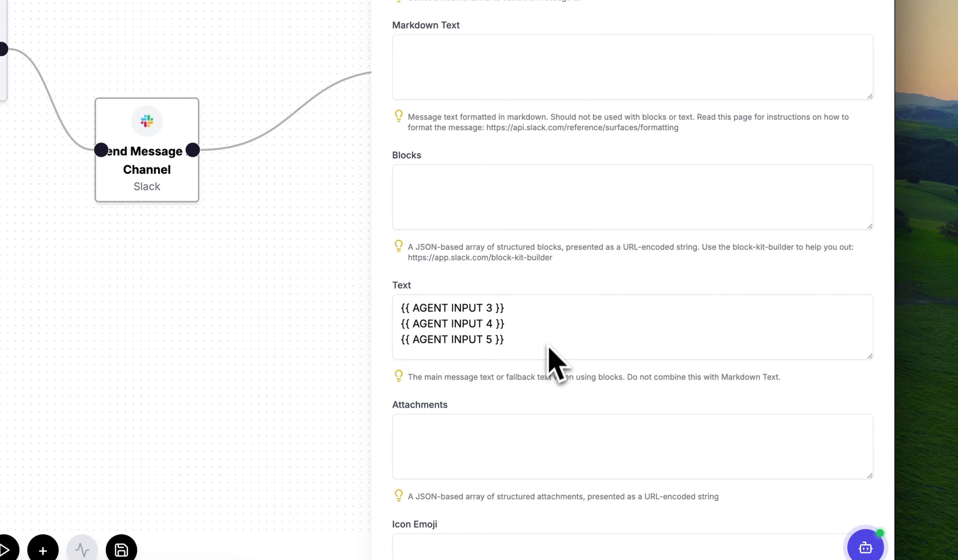
pyautogui.scroll(-2, 515, 411)
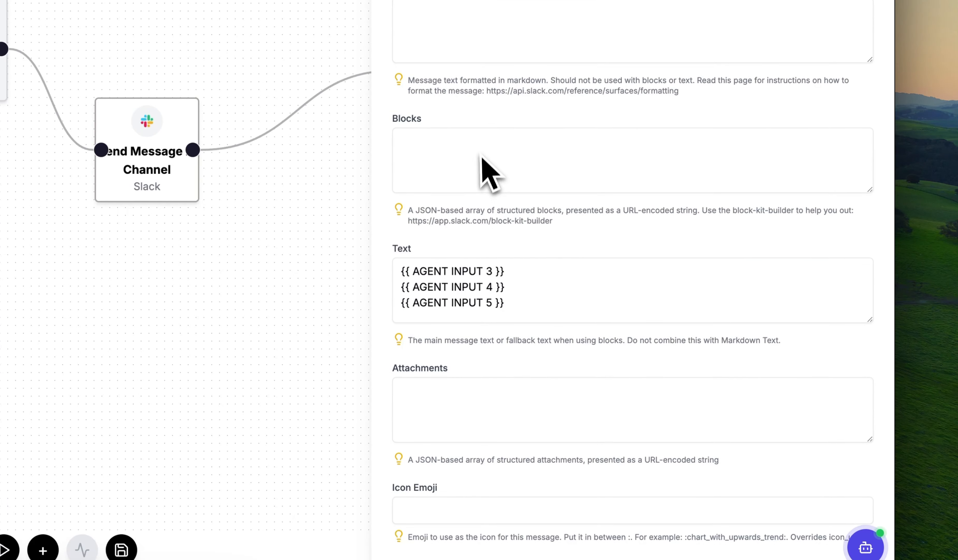
pyautogui.scroll(5, 507, 188)
# Step: Browse the Send Email Notification variables for Markdown Text, then close the variable lists
pyautogui.click(487, 136)
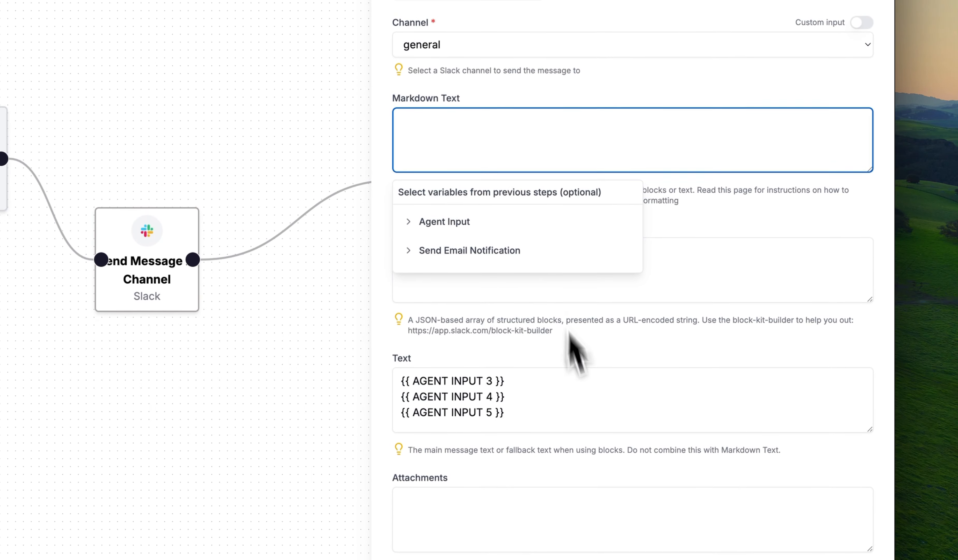
pyautogui.click(483, 251)
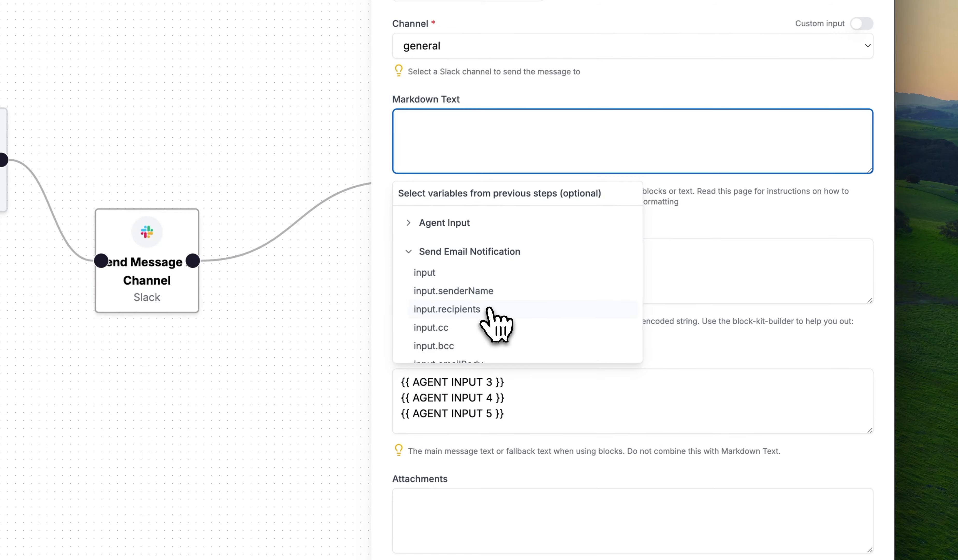
pyautogui.scroll(-5, 492, 310)
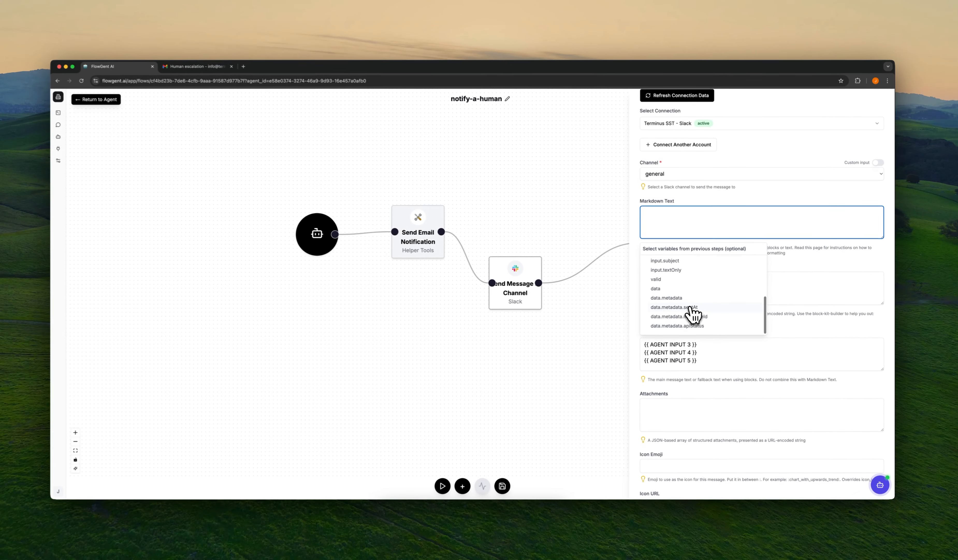
pyautogui.scroll(3, 694, 312)
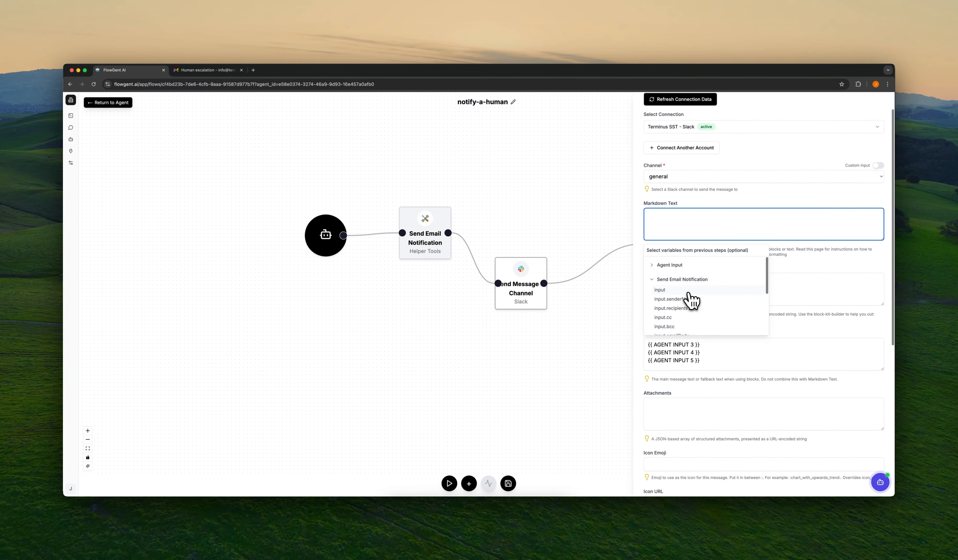
pyautogui.scroll(-5, 691, 299)
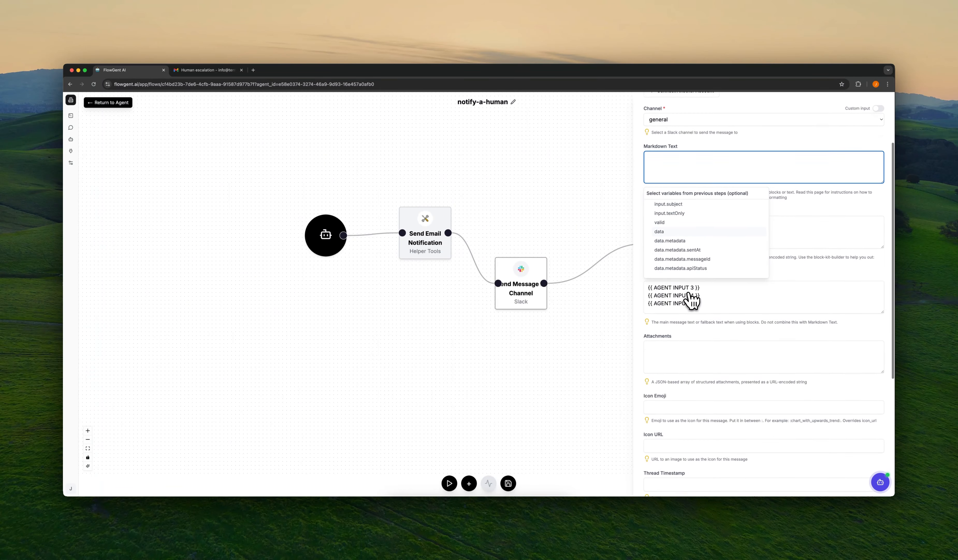
pyautogui.scroll(3, 678, 232)
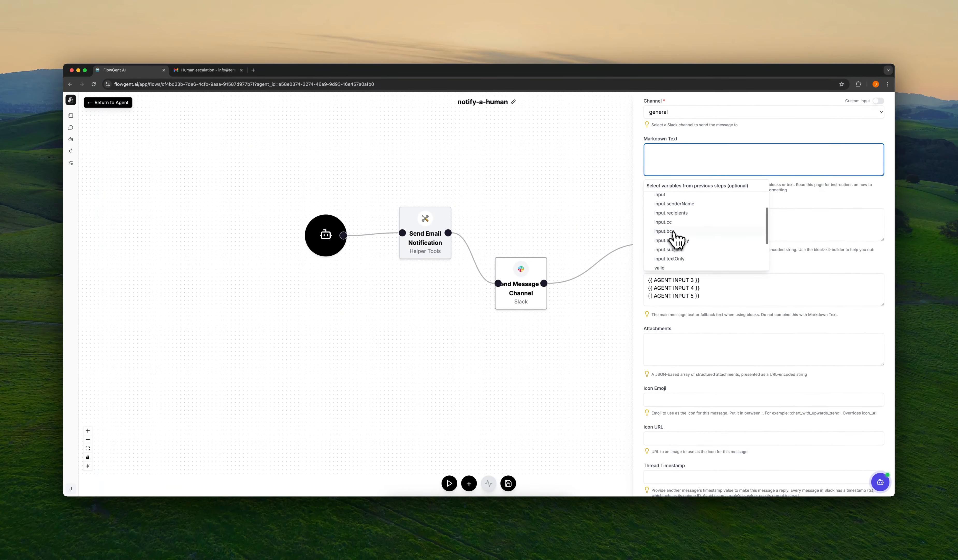
pyautogui.scroll(2, 680, 231)
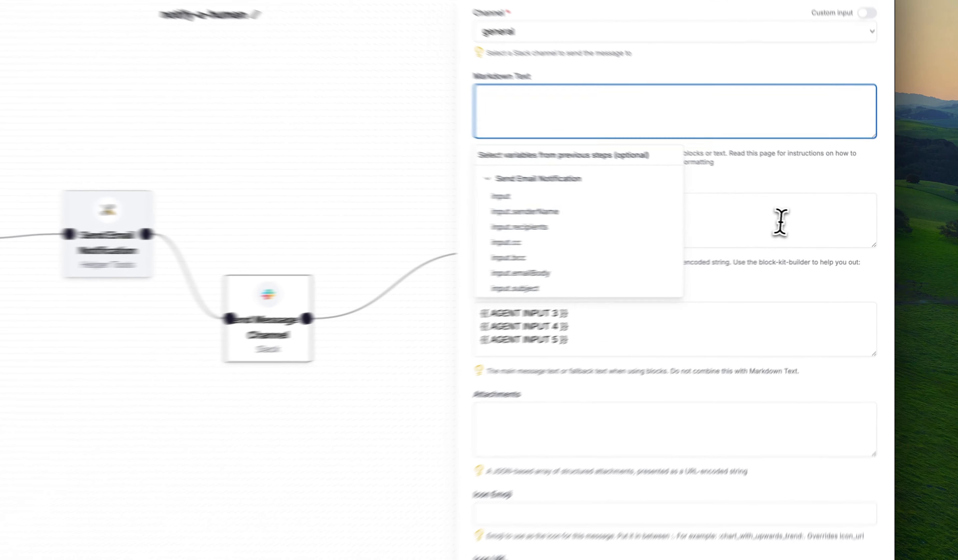
pyautogui.click(827, 225)
pyautogui.click(728, 297)
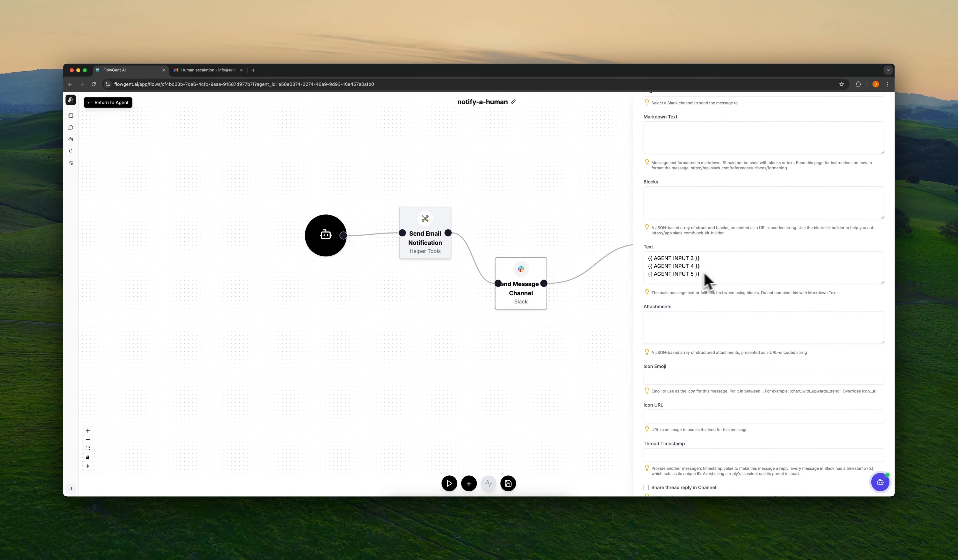
# Step: Test the Slack message step with 'test' as the agent input values, then save it
pyautogui.scroll(-5, 709, 291)
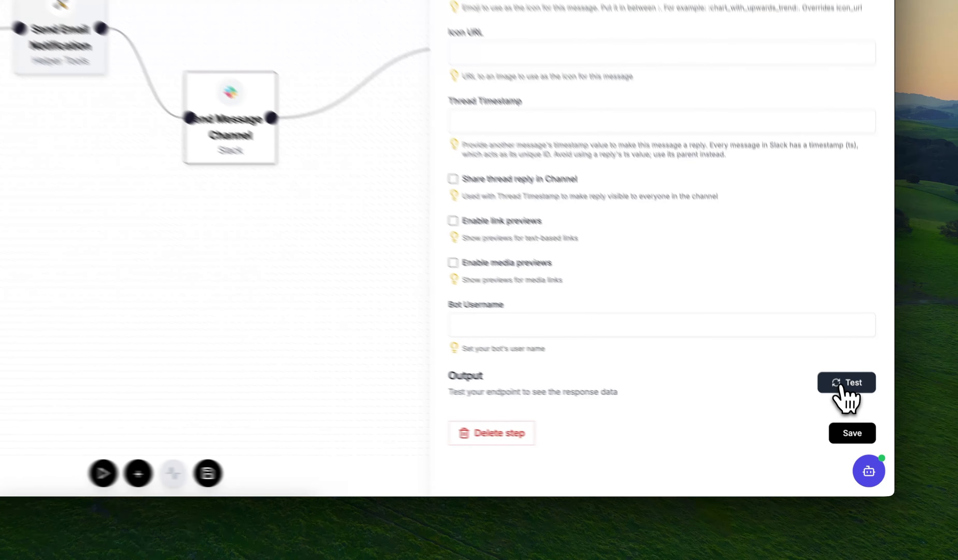
pyautogui.click(869, 432)
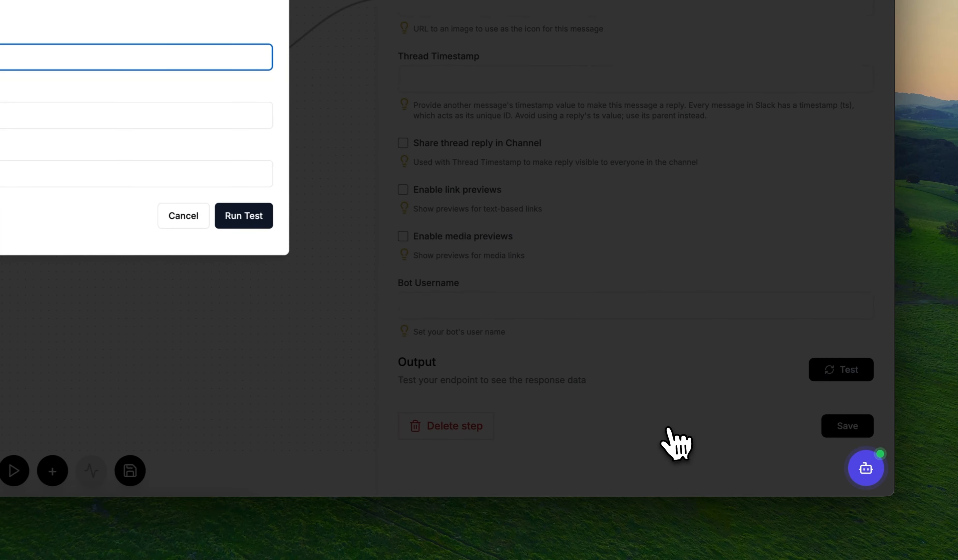
pyautogui.write('test')
pyautogui.click(376, 271)
pyautogui.write('test')
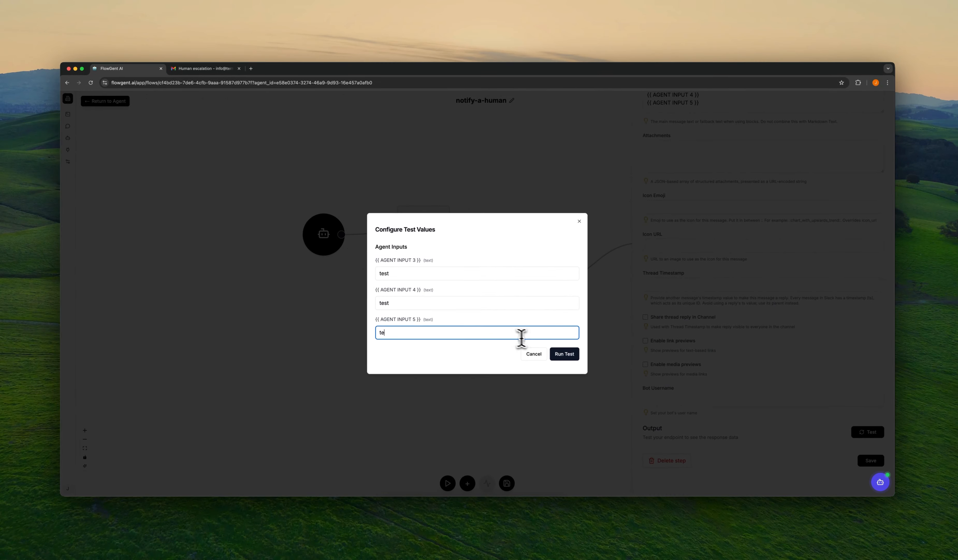
pyautogui.click(454, 306)
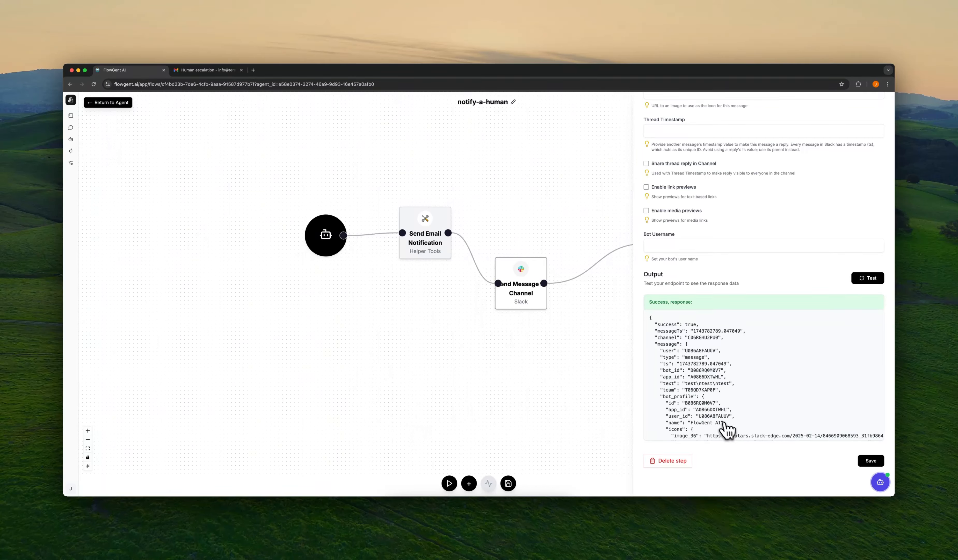
pyautogui.scroll(-10, 726, 427)
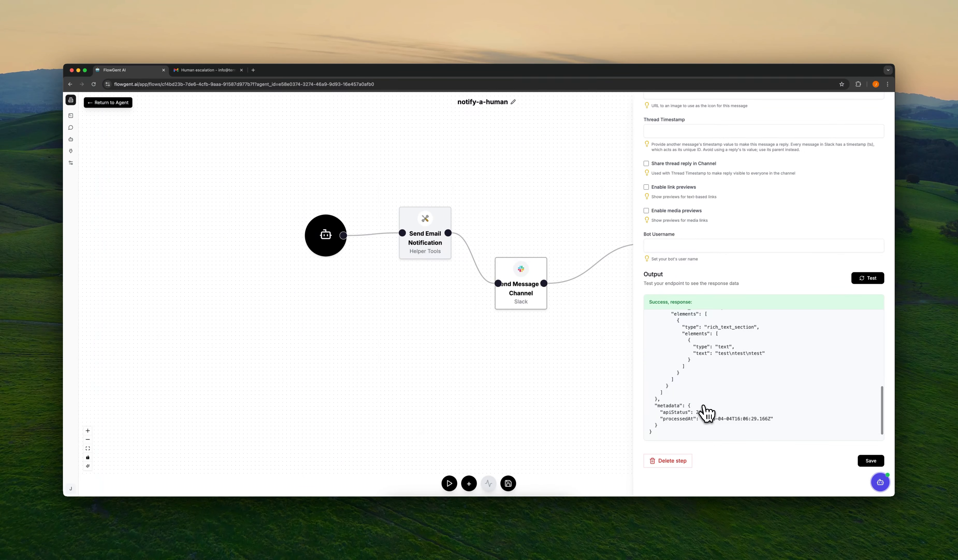
pyautogui.click(869, 462)
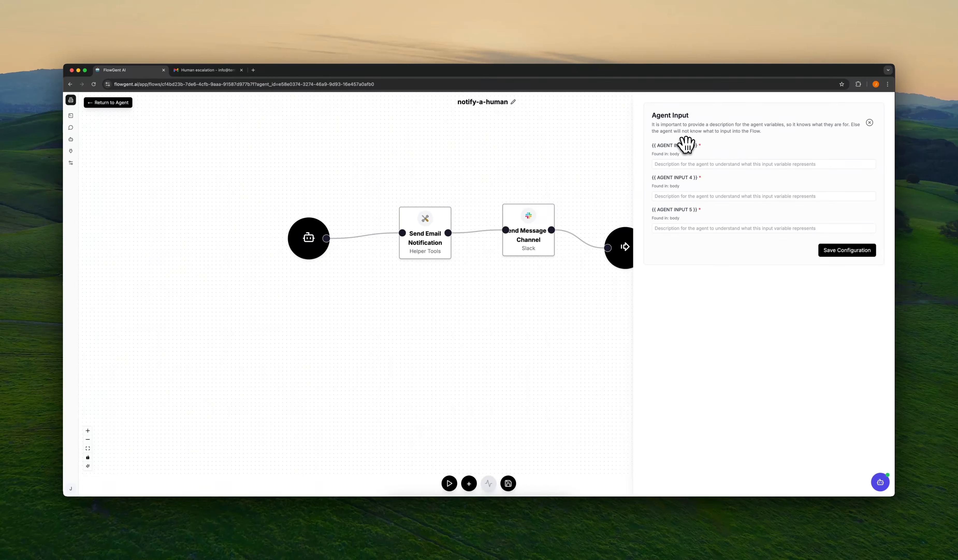
# Step: Describe AGENT INPUT 3 as the issue, 4 as the email and 5 as the name, then save the configuration
pyautogui.click(683, 164)
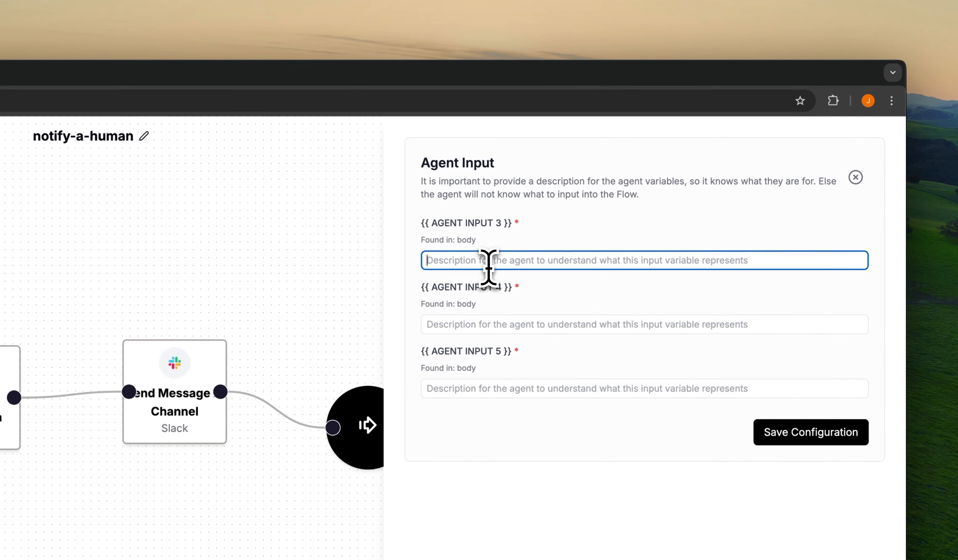
pyautogui.write('The issue the client is running into')
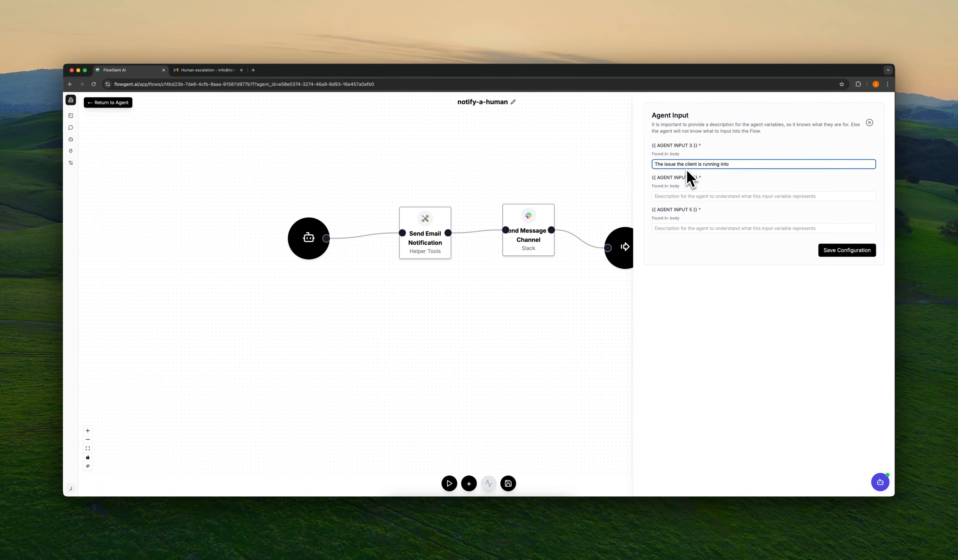
pyautogui.click(689, 196)
pyautogui.write('The email of the client')
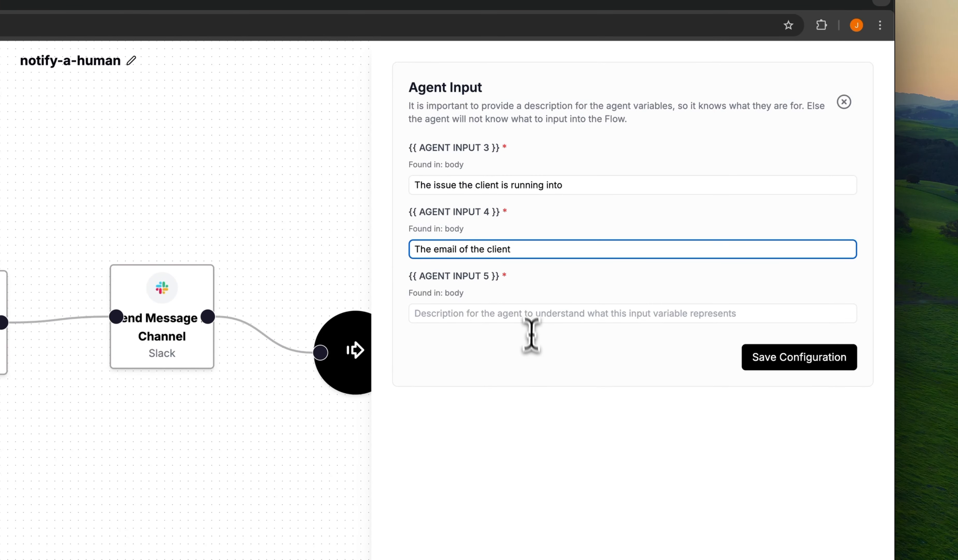
pyautogui.click(529, 313)
pyautogui.write('the name of the client')
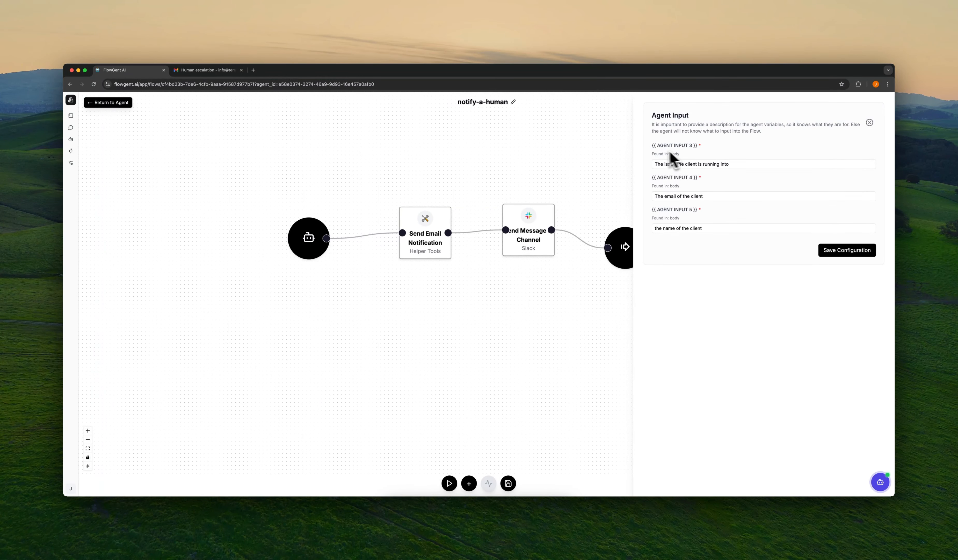
pyautogui.click(843, 255)
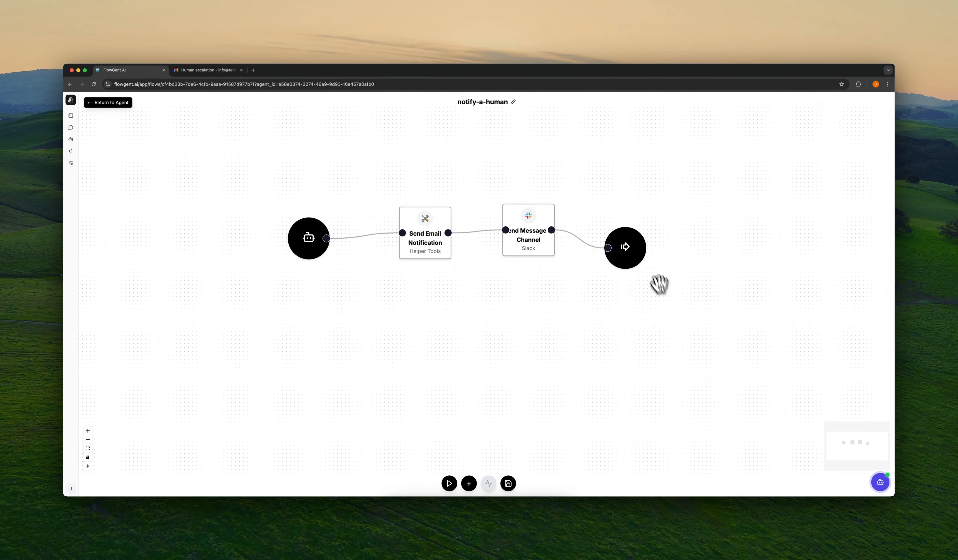
# Step: Set the end step's output schema to {{ 1.data }}{{ 2.success }} and save it
pyautogui.click(637, 257)
pyautogui.click(718, 174)
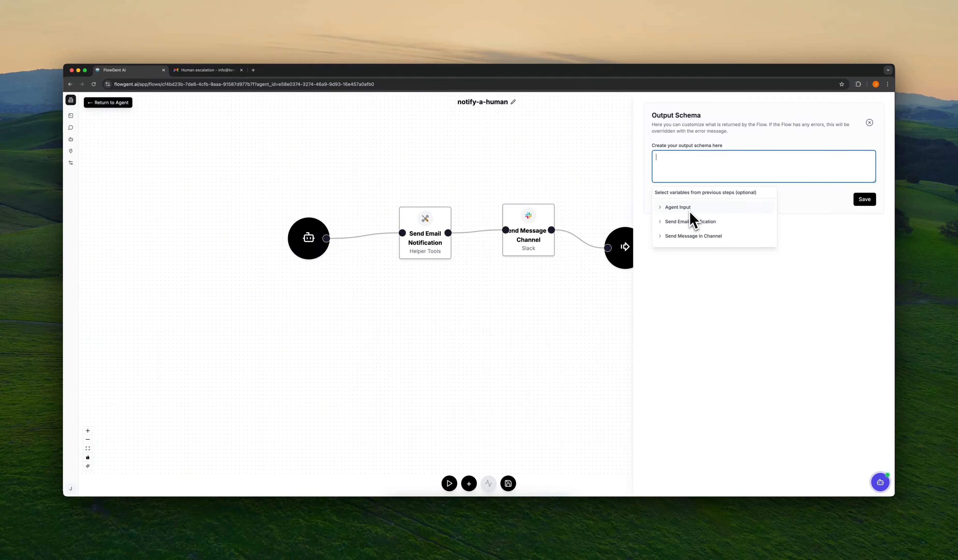
pyautogui.click(704, 223)
pyautogui.scroll(-4, 703, 233)
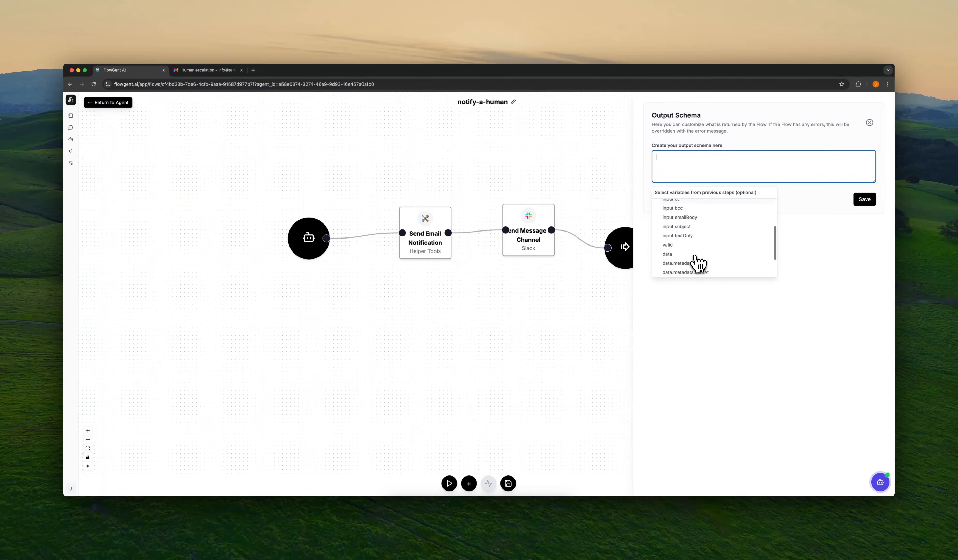
pyautogui.click(683, 242)
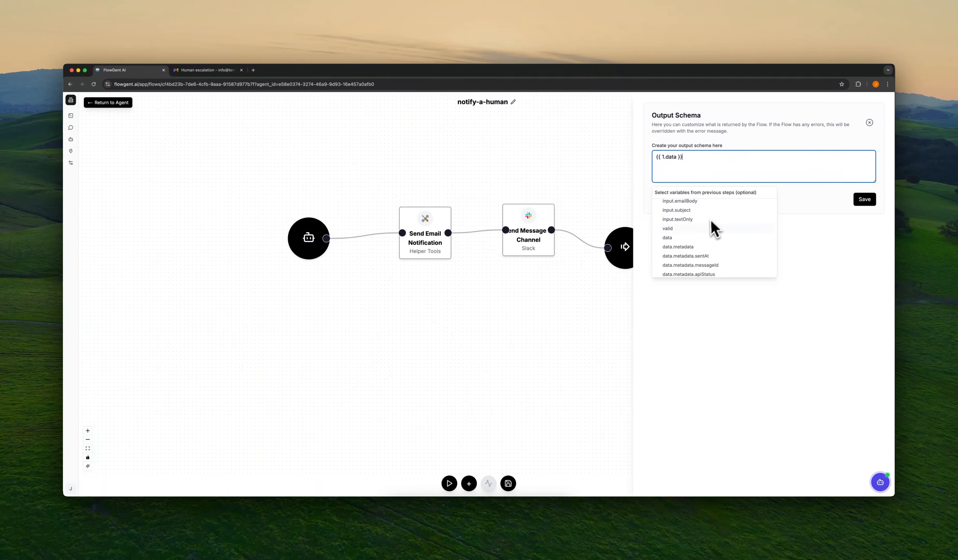
pyautogui.scroll(-1, 711, 239)
pyautogui.scroll(-3, 692, 269)
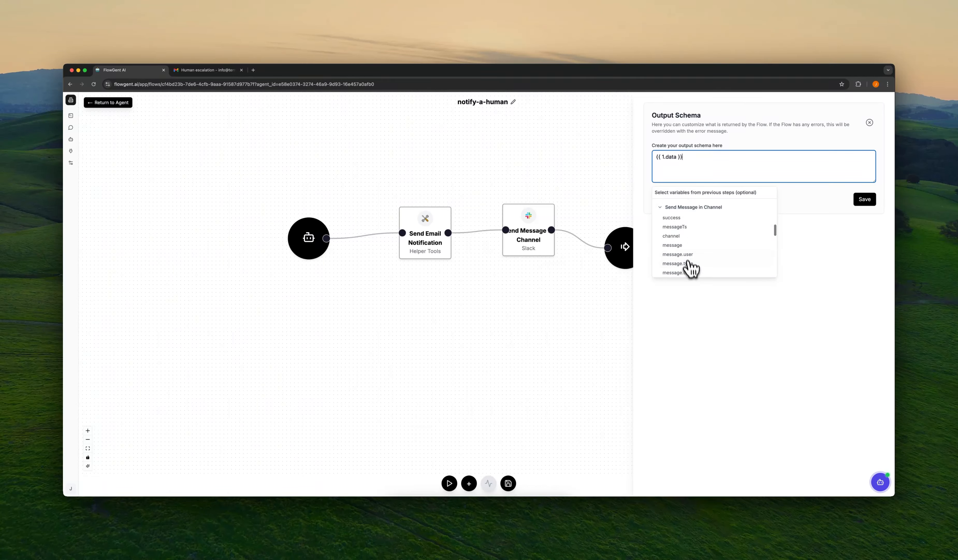
pyautogui.click(680, 216)
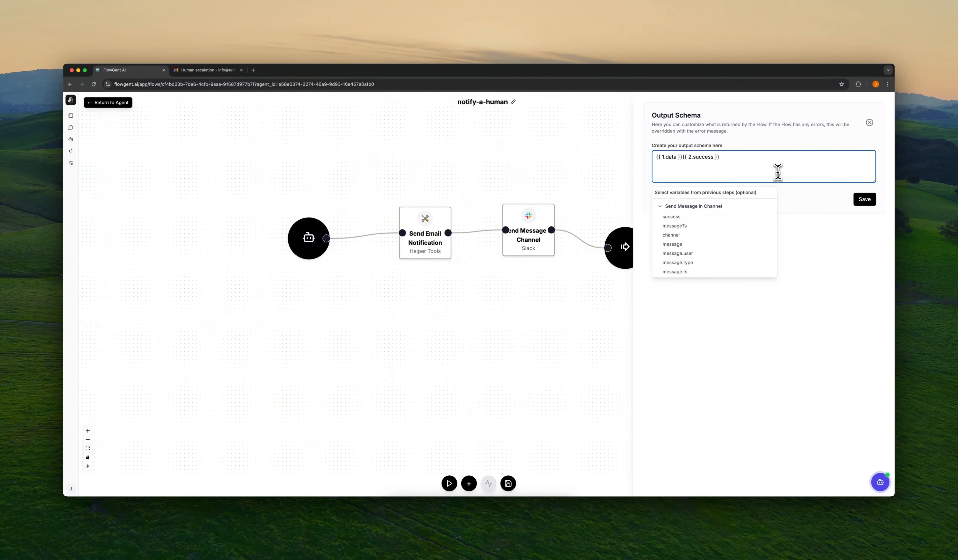
pyautogui.click(824, 266)
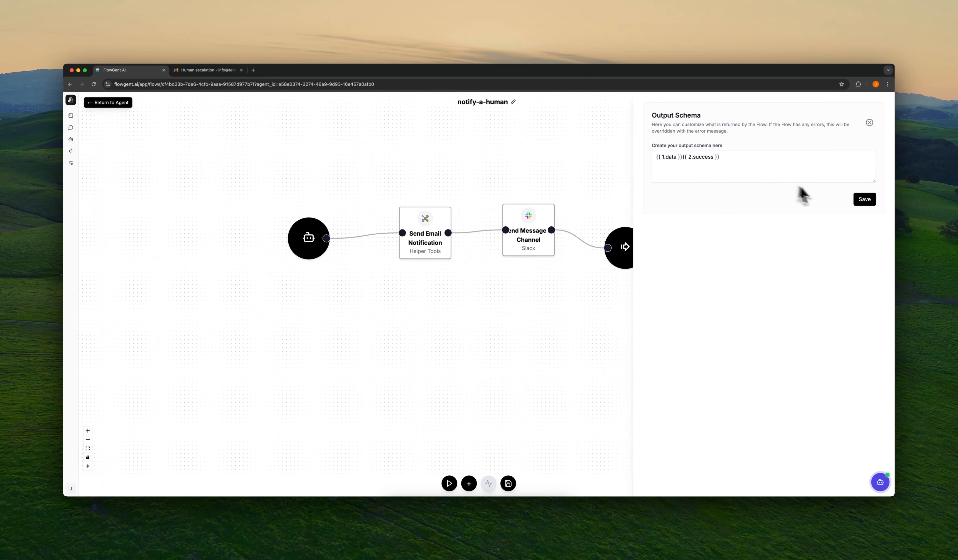
pyautogui.click(861, 202)
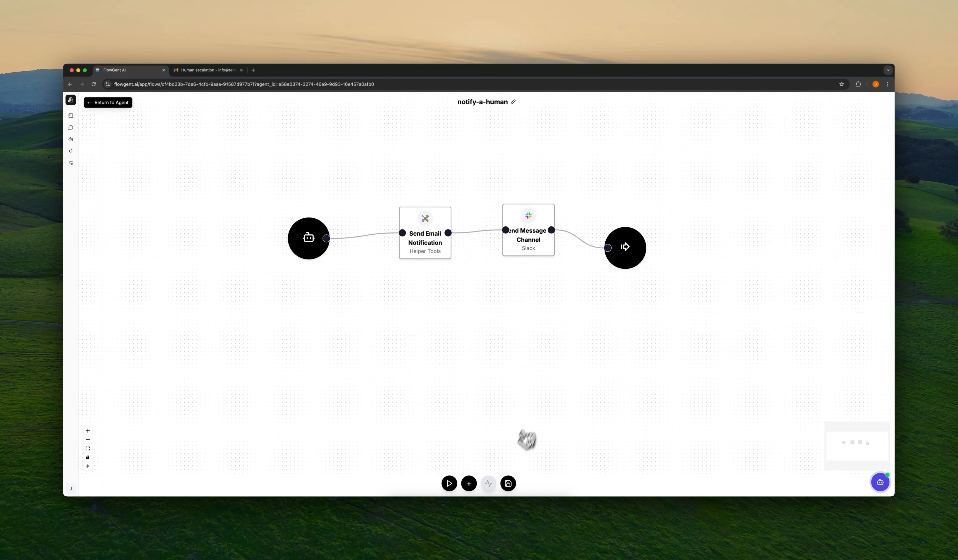
# Step: Save the notify-a-human flow and return to Assistant 3000's core instructions
pyautogui.click(509, 483)
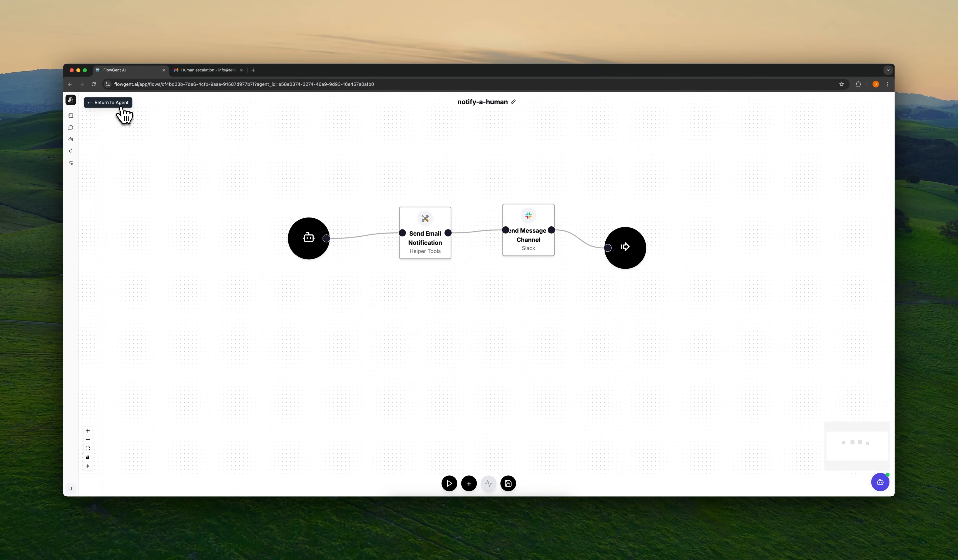
pyautogui.click(124, 107)
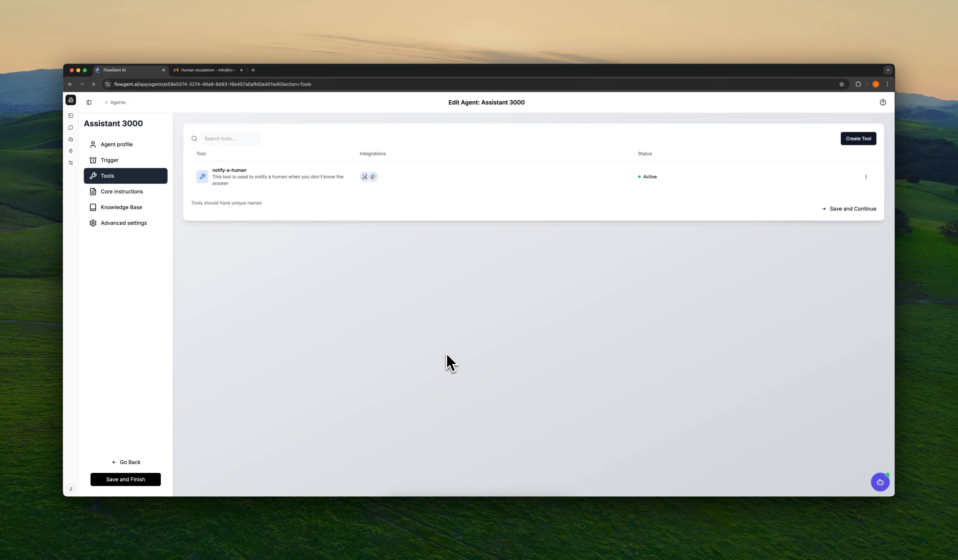
pyautogui.click(138, 194)
pyautogui.click(288, 194)
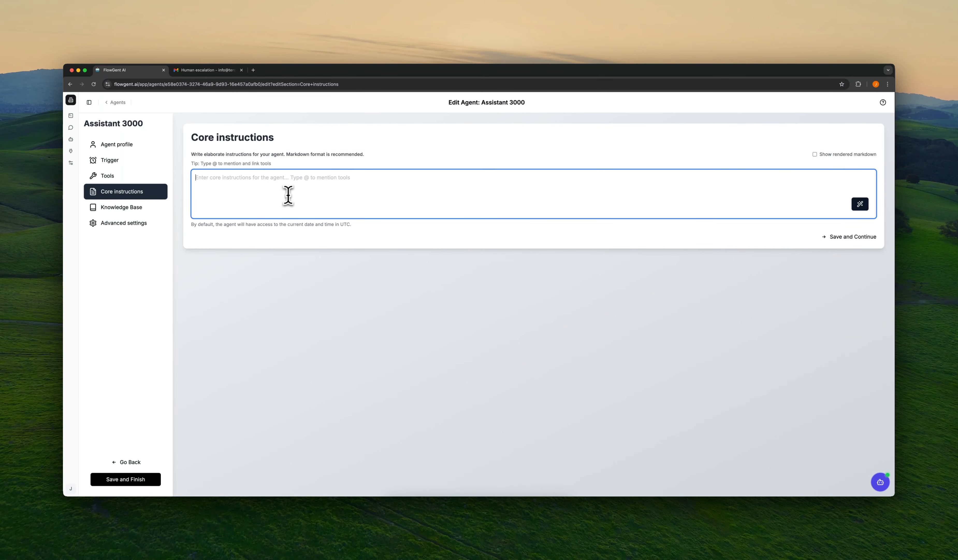
pyautogui.moveTo(201, 164); pyautogui.dragTo(217, 165)
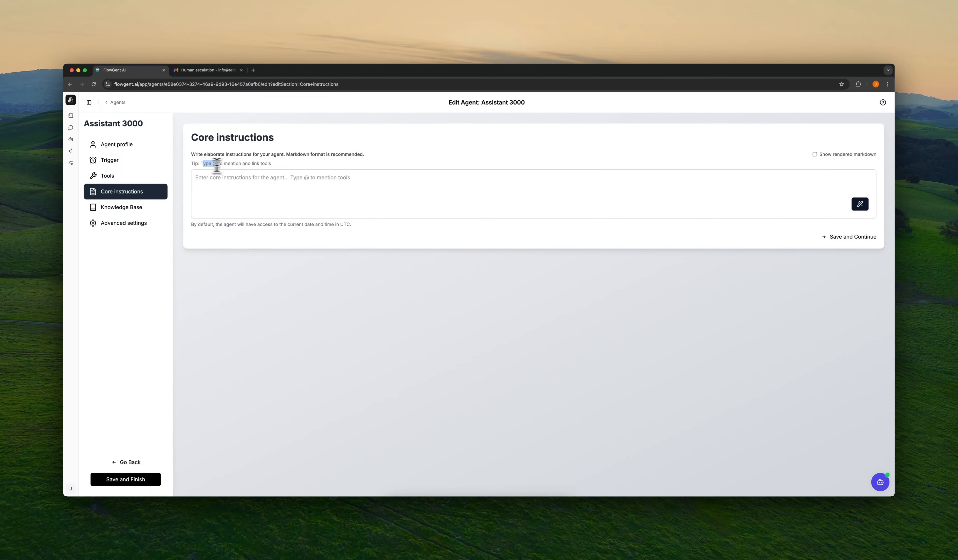
pyautogui.tripleClick(258, 163)
pyautogui.click(282, 207)
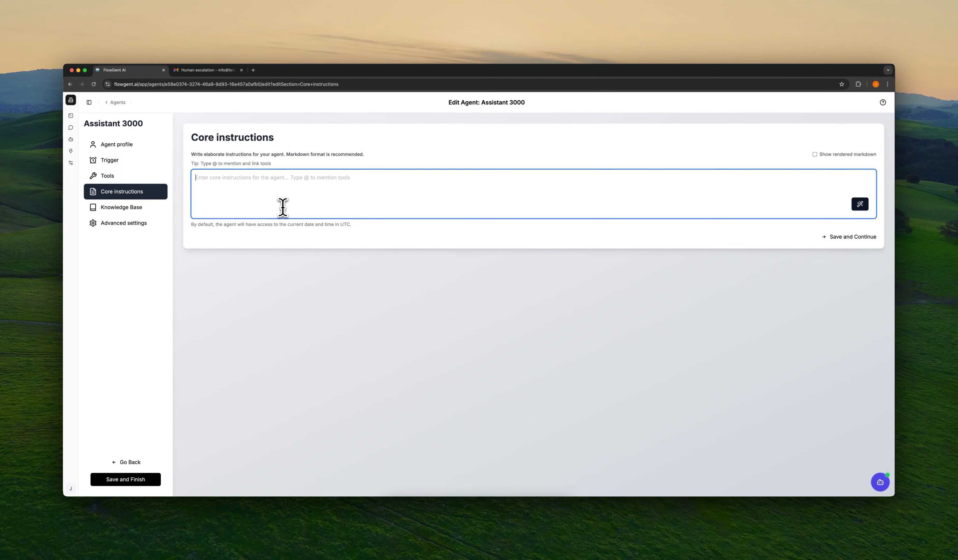
pyautogui.write('Only ')
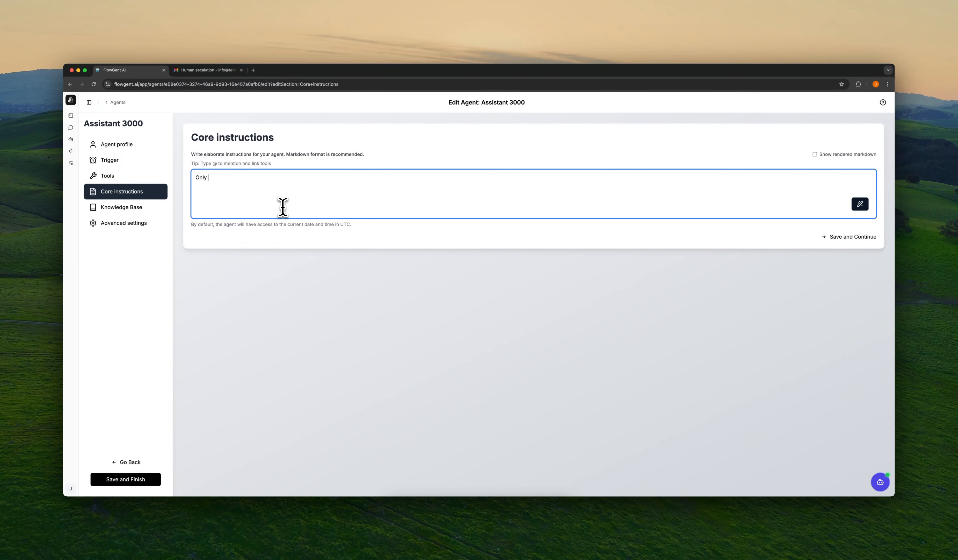
pyautogui.write('use @')
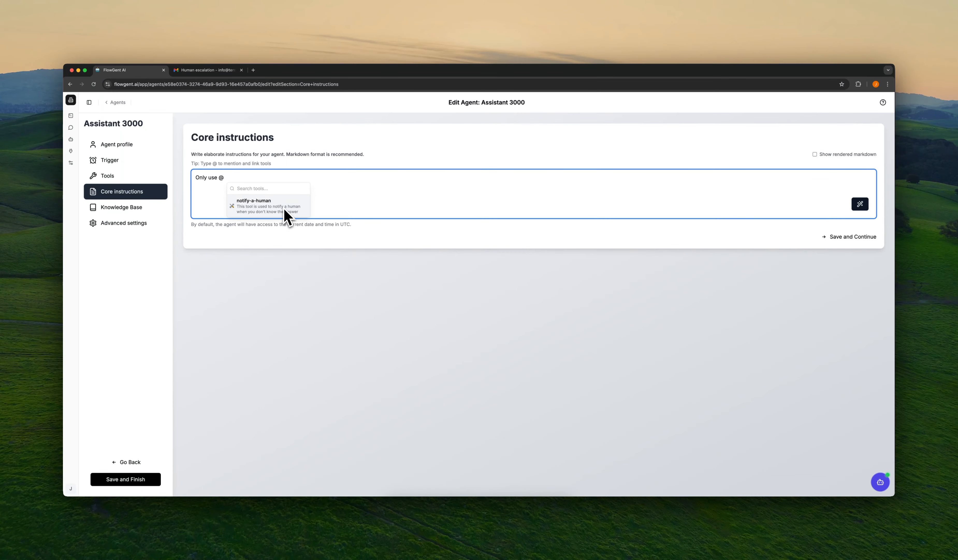
pyautogui.click(285, 211)
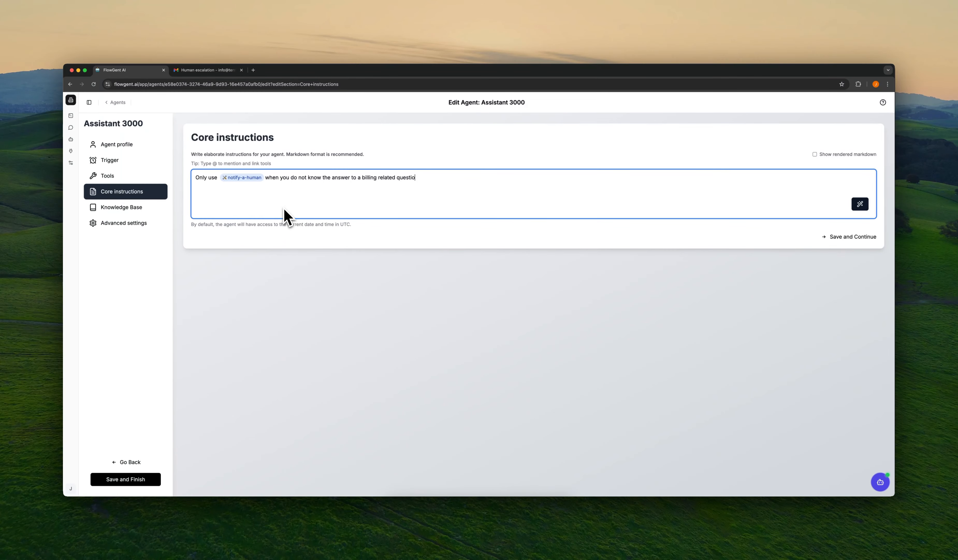
pyautogui.click(445, 252)
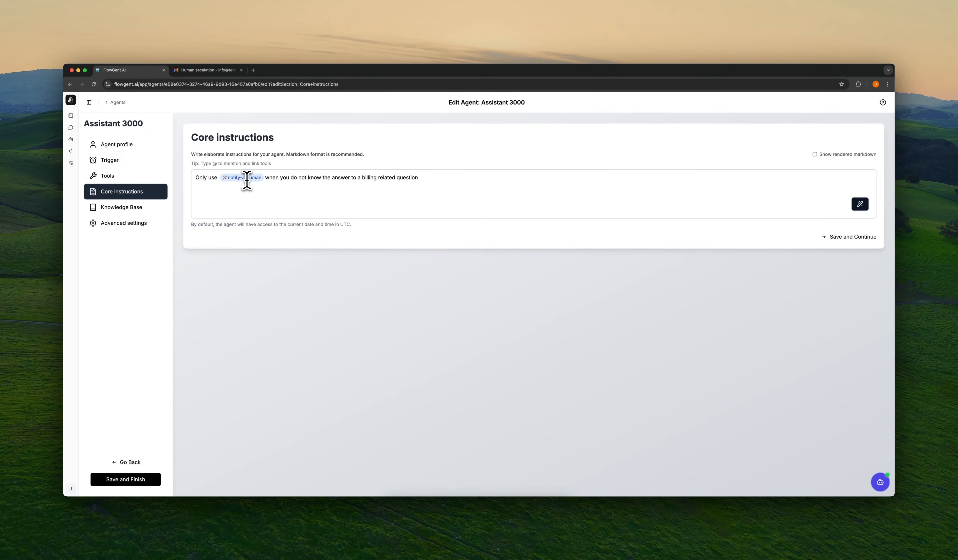
# Step: Add the fallback referring people to flowgent.ai/faq and save the core instructions
pyautogui.click(426, 182)
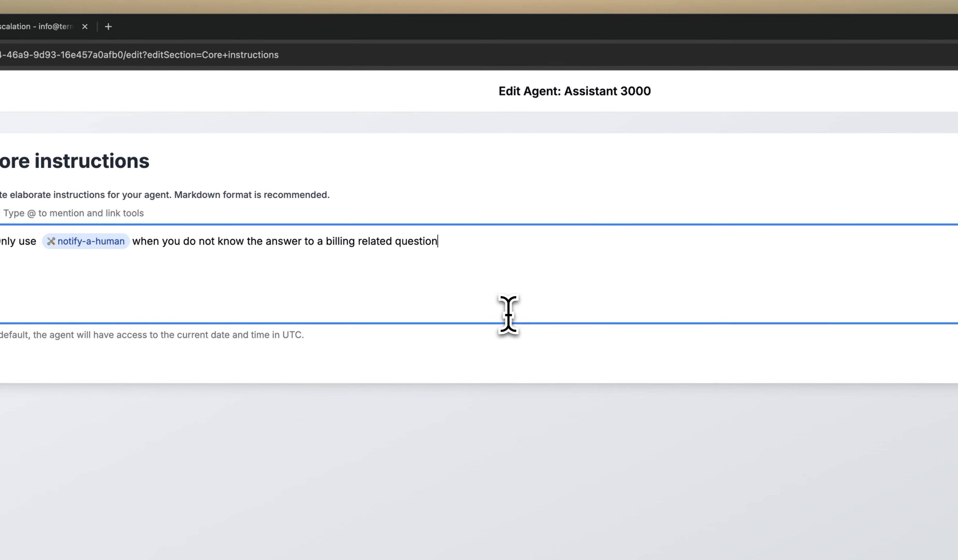
pyautogui.write('. otherwise')
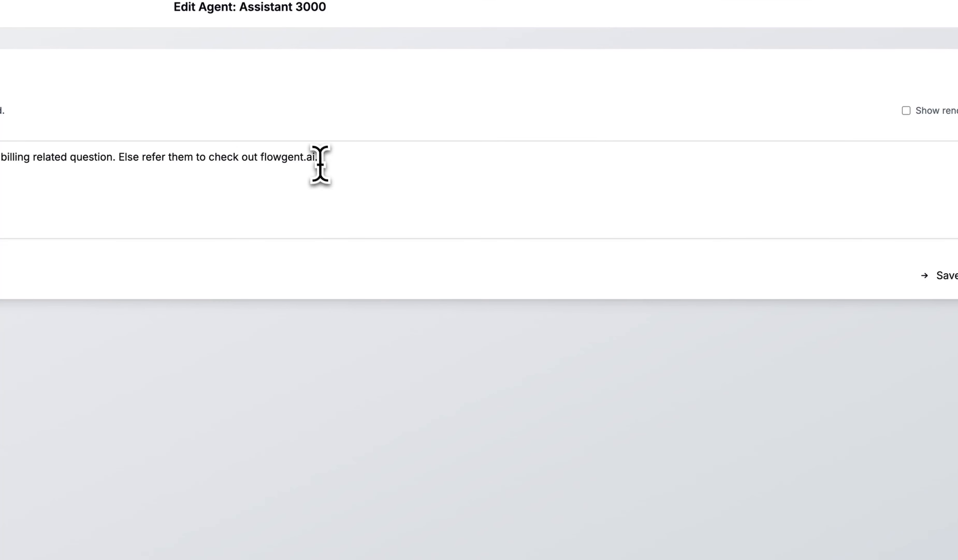
pyautogui.doubleClick(318, 160)
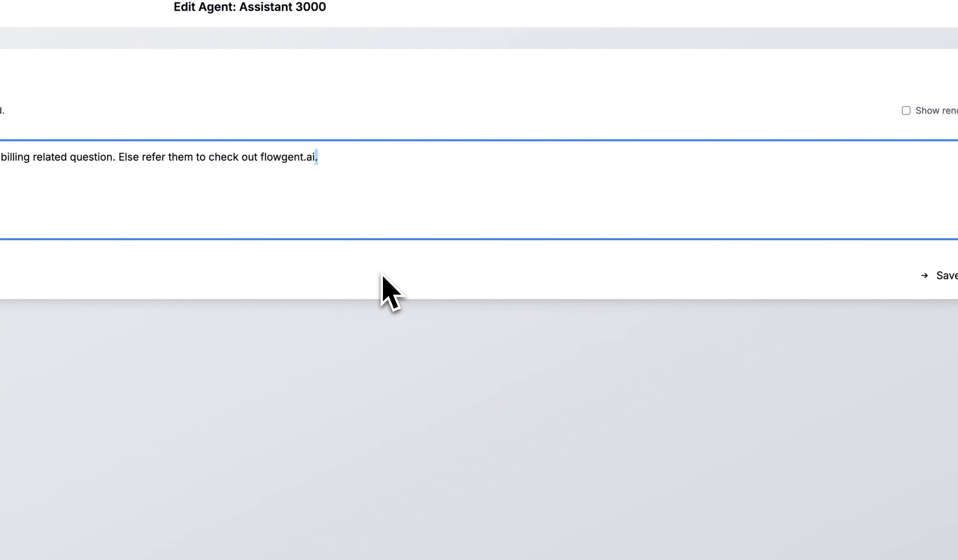
pyautogui.click(381, 283)
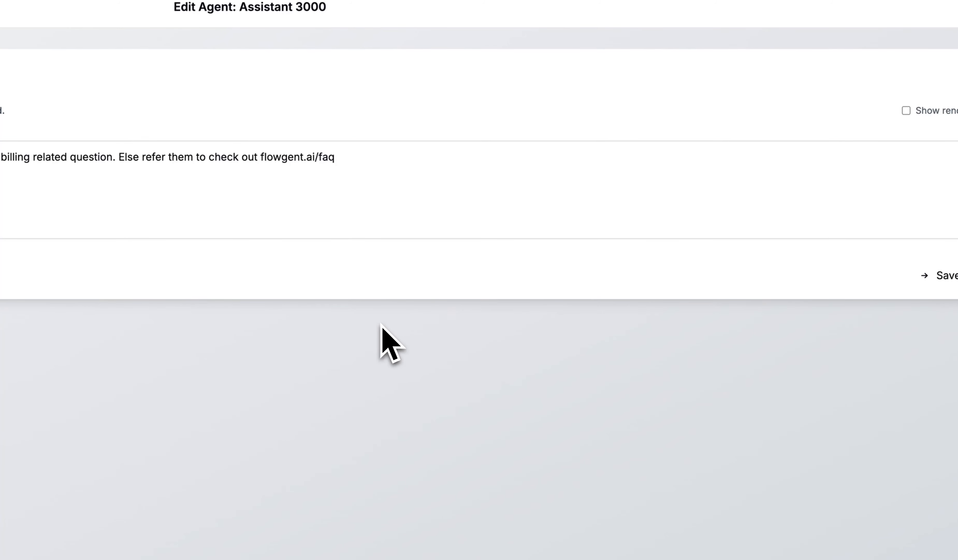
pyautogui.click(943, 275)
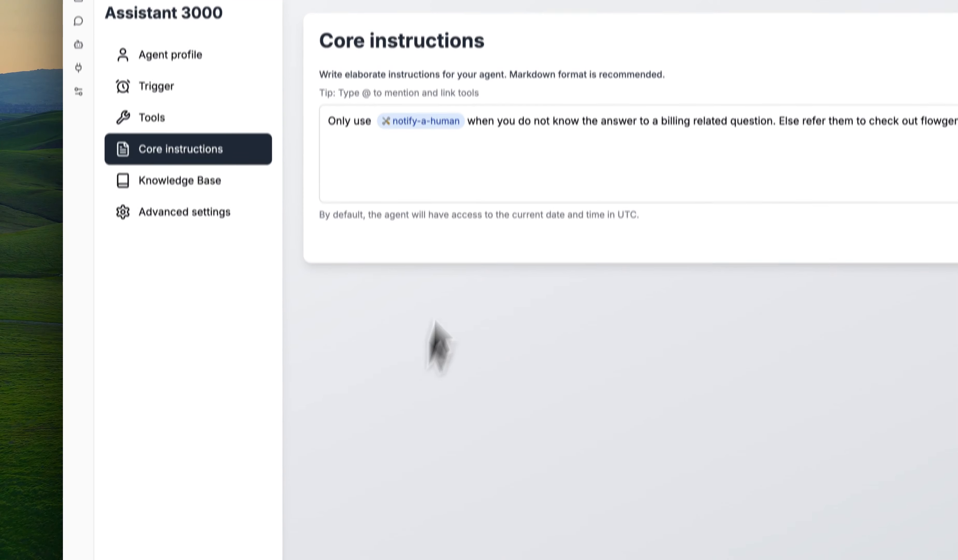
# Step: Finish Assistant 3000, then in a new chat send 'hi' and 'Do you know how I can reset my password?'
pyautogui.click(174, 472)
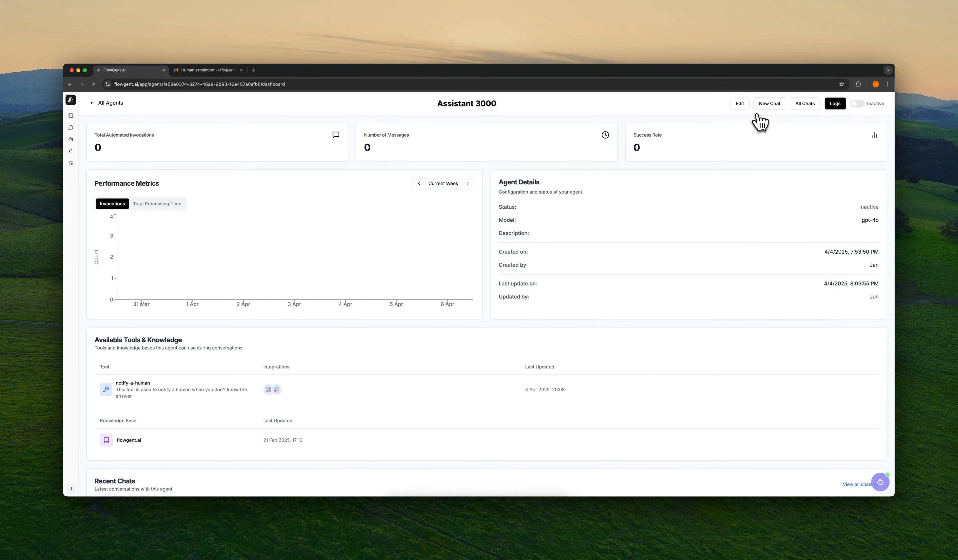
pyautogui.click(764, 105)
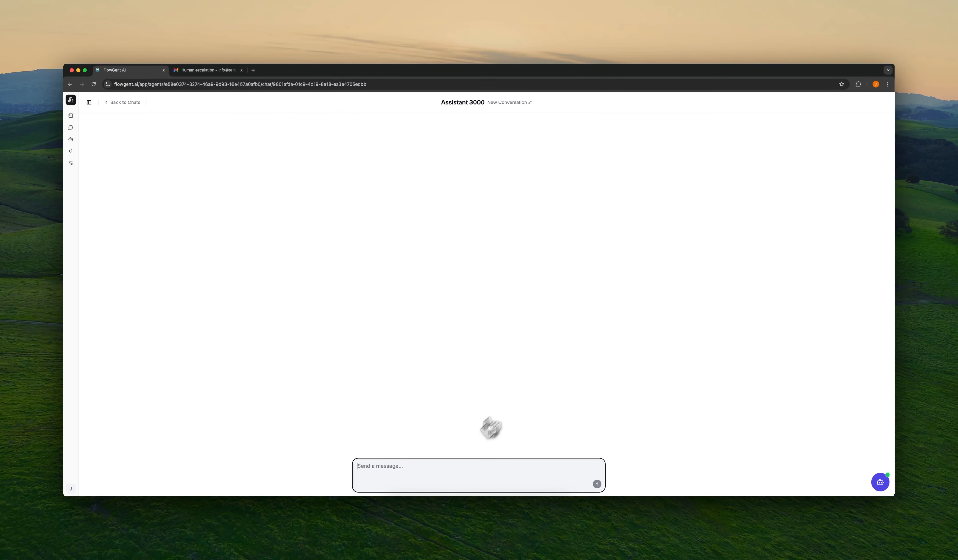
pyautogui.press('Return')
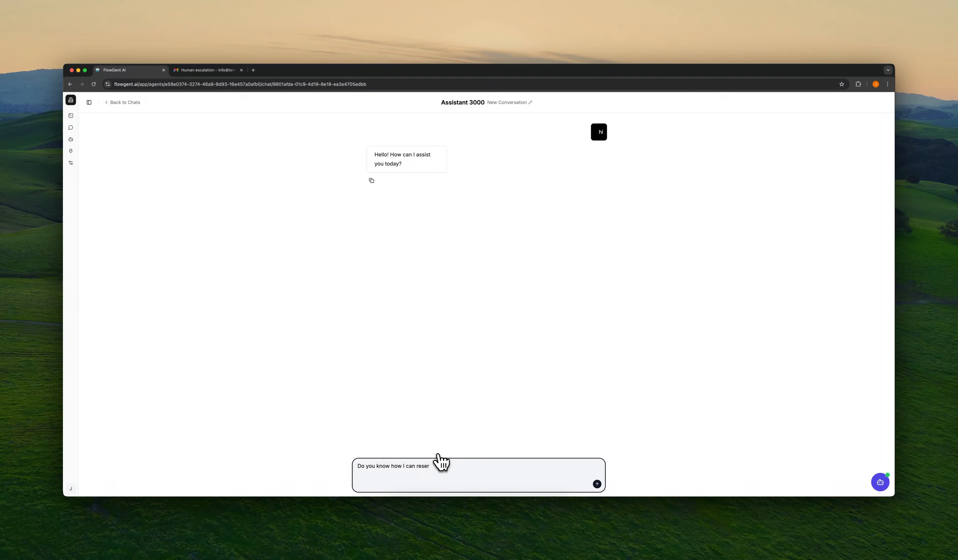
pyautogui.write('d?')
pyautogui.press('Return')
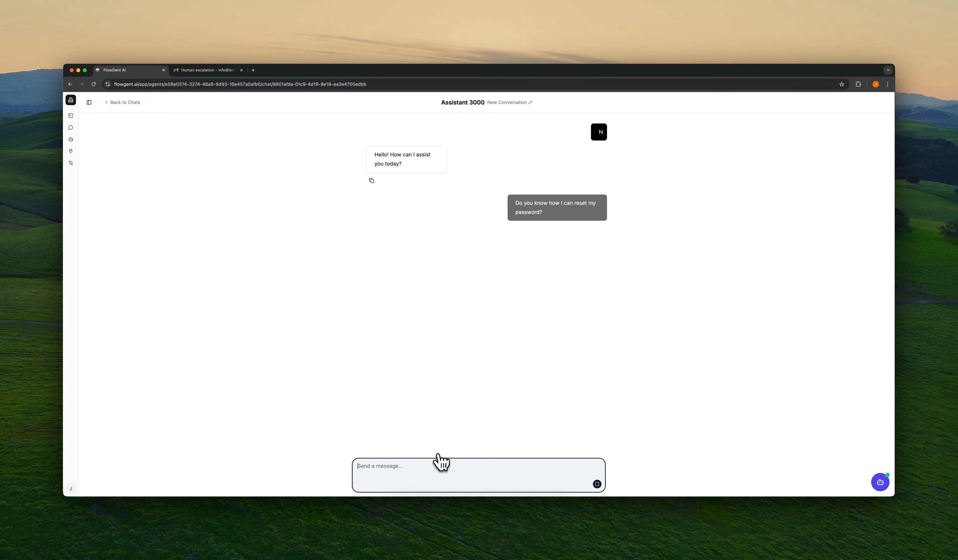